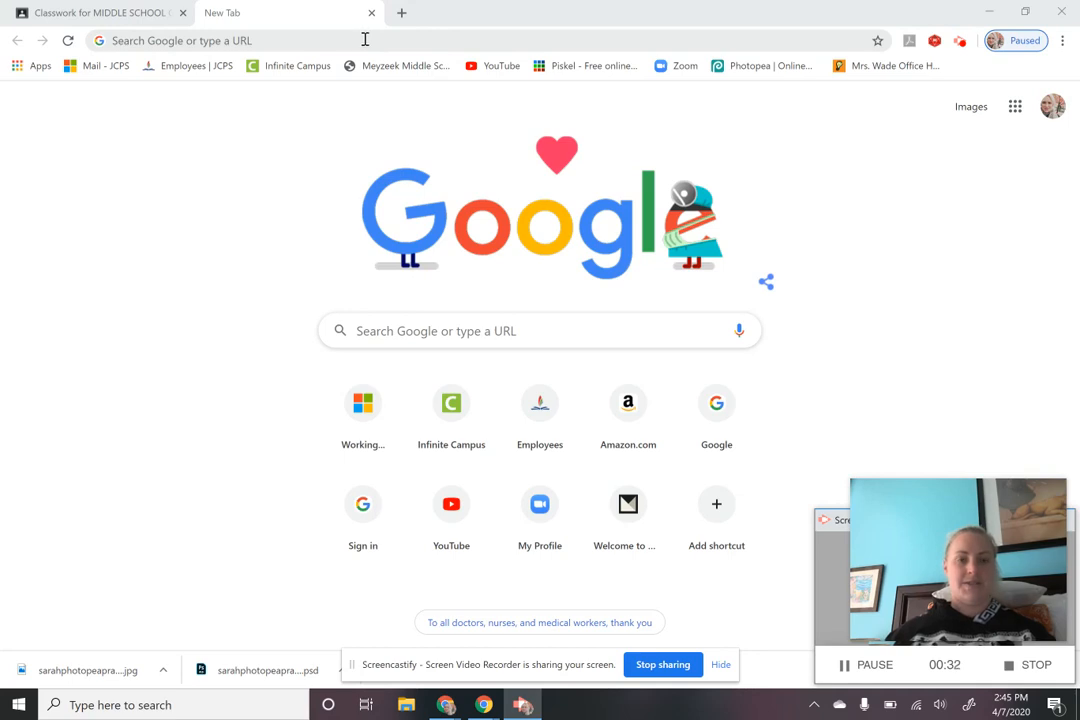
Step: Enter photopea.com in the new tab's address bar, then go back to the Classwork page
click(365, 40)
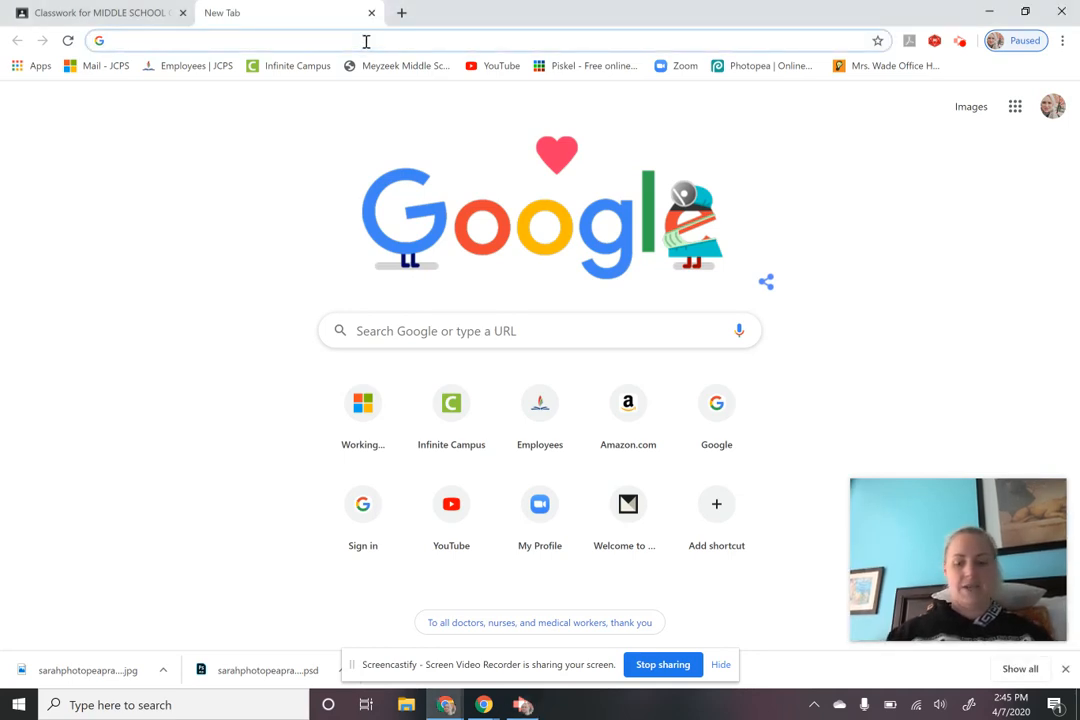
text(photo)
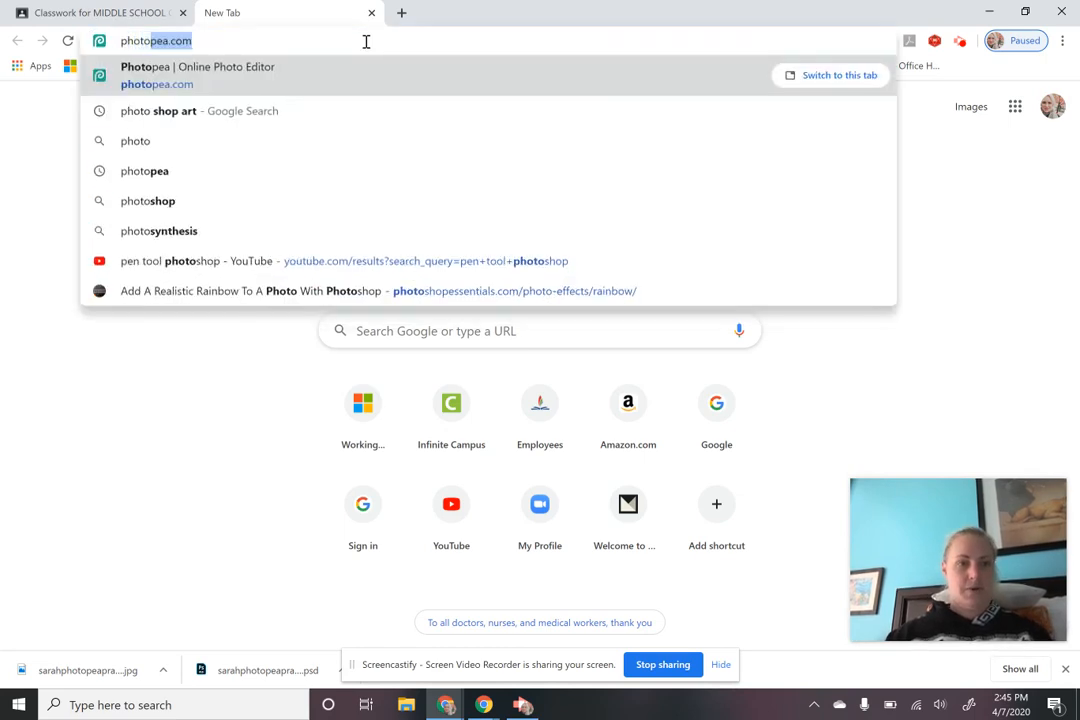
text(pea.com)
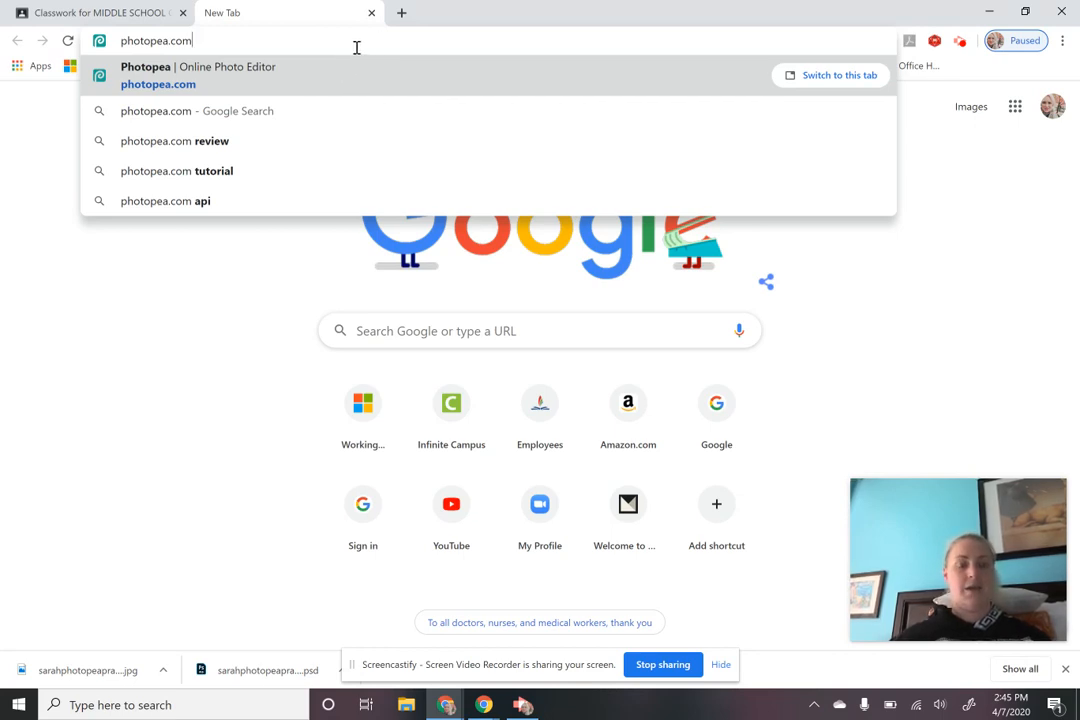
click(88, 11)
Step: Open the Photopea | Online Photo link from the Photopea Practice assignment in a new tab
click(49, 632)
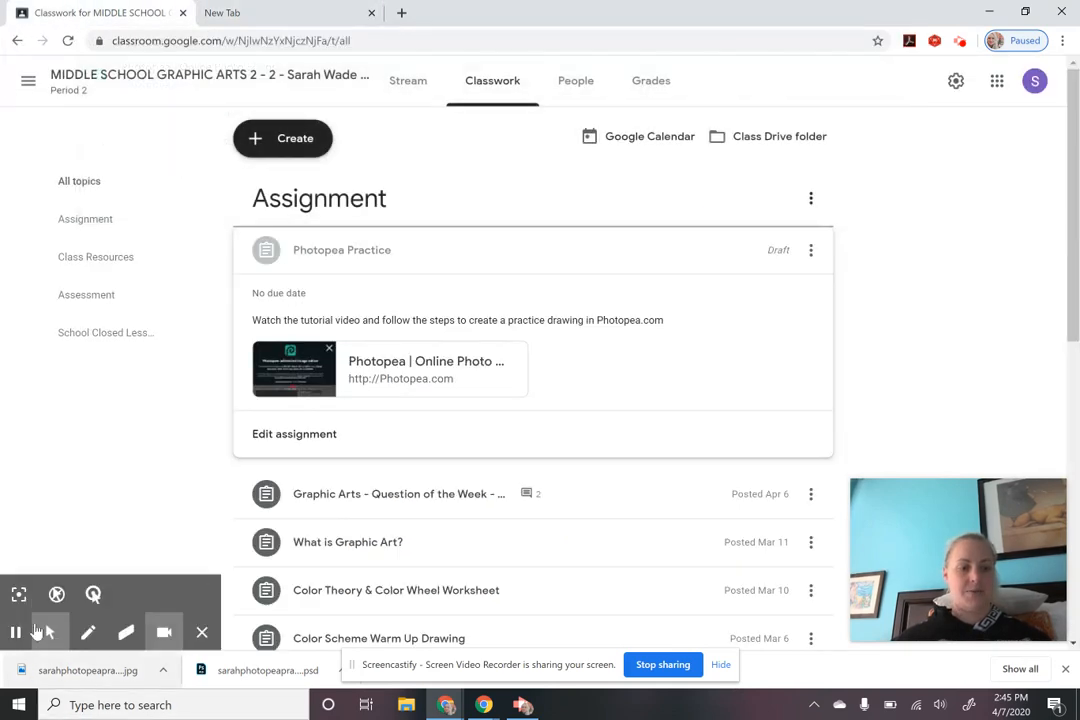
click(19, 594)
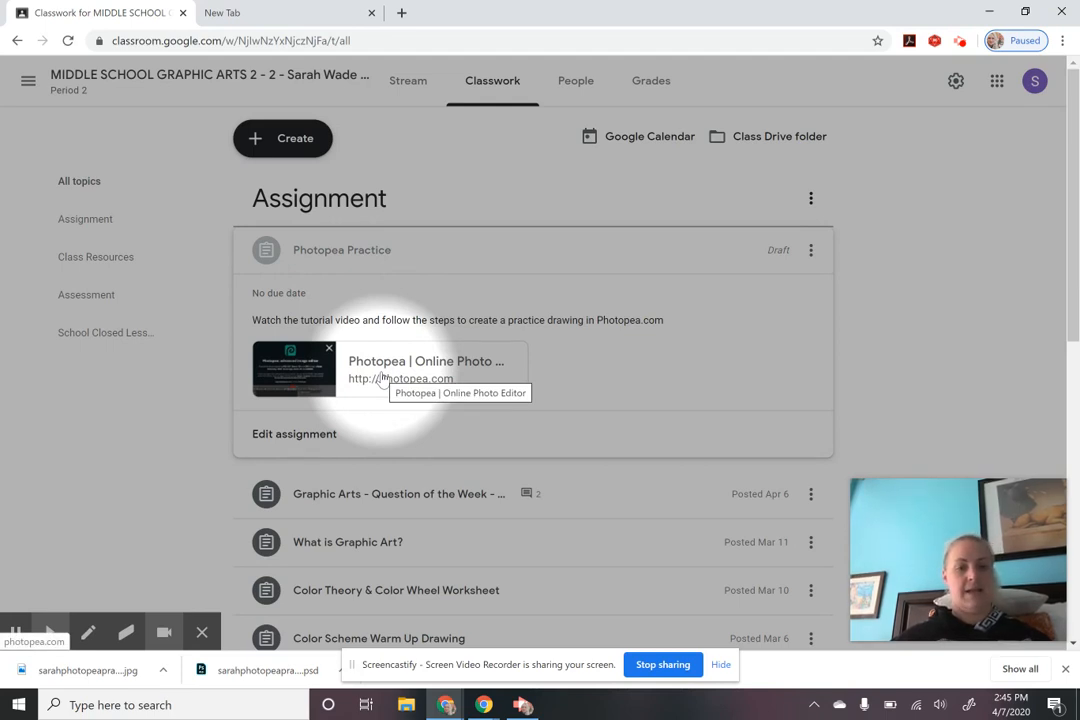
click(49, 632)
click(18, 594)
click(363, 387)
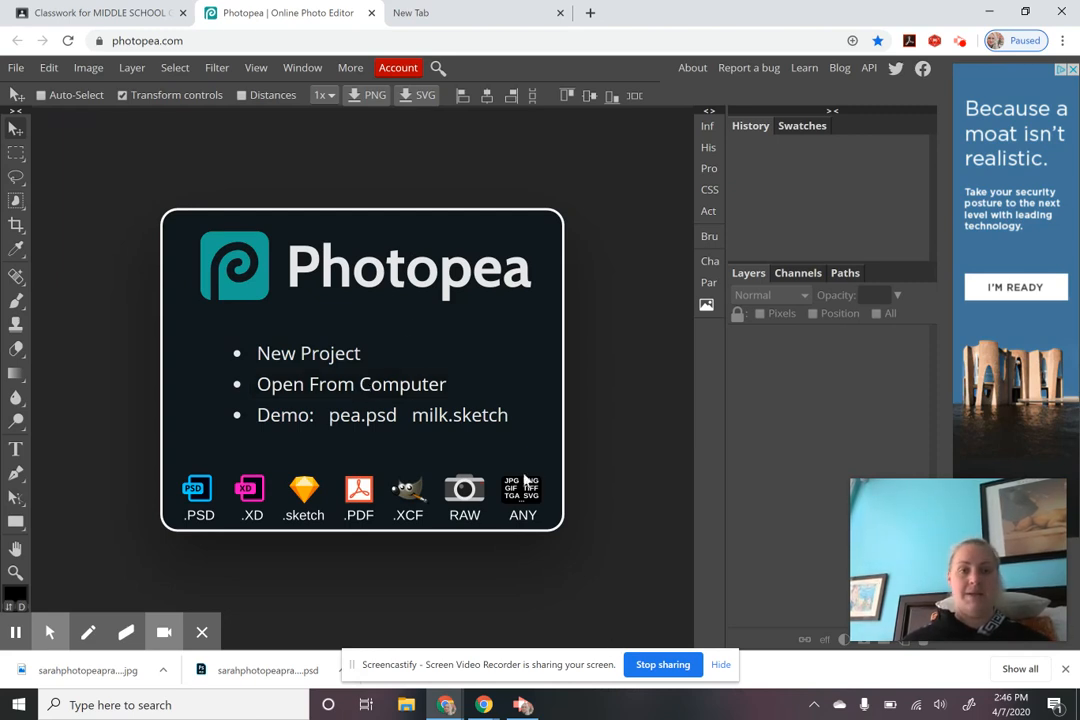
Step: Look over the File and Edit menus, then start a New Project from the start screen
click(17, 68)
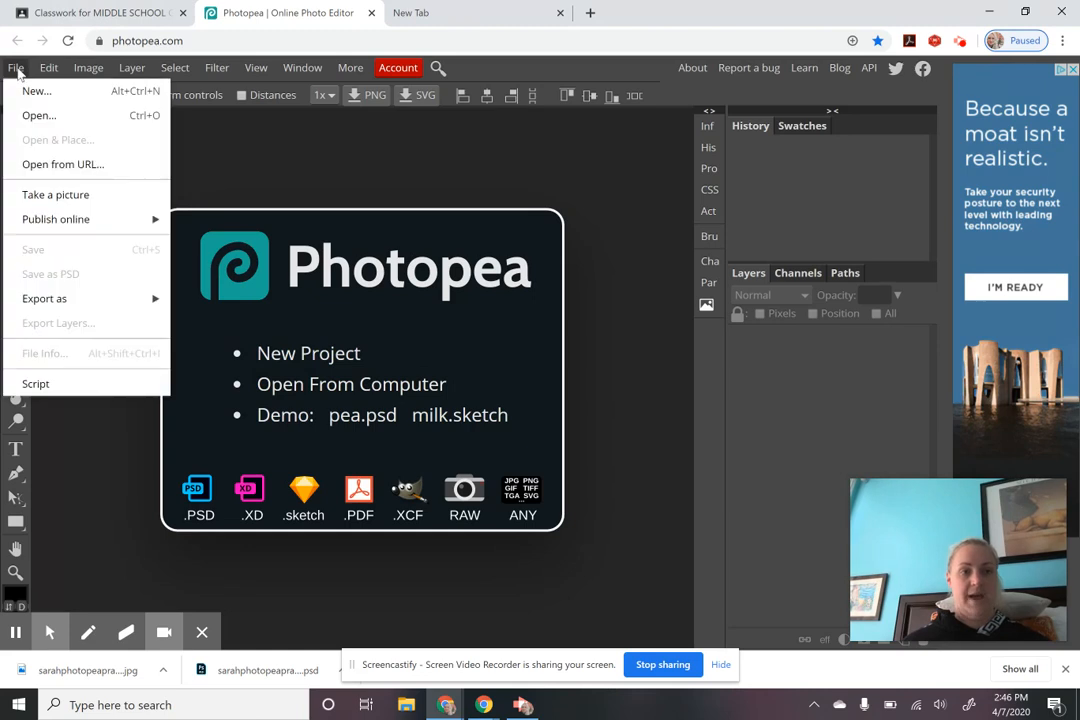
mouse_move(48, 68)
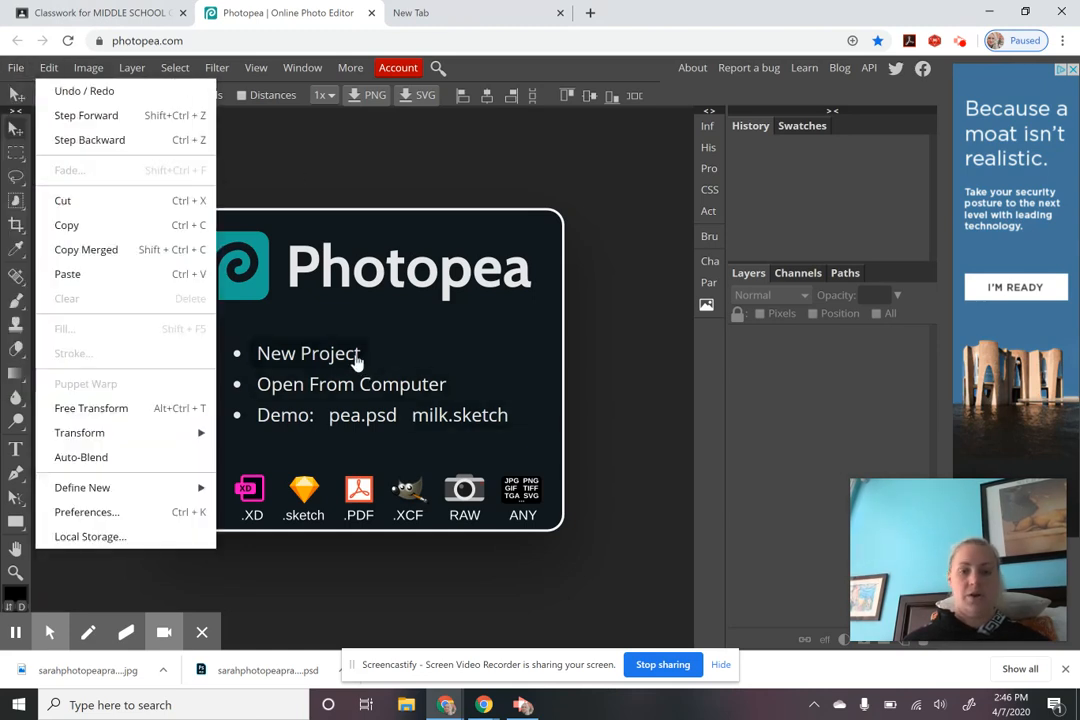
click(418, 168)
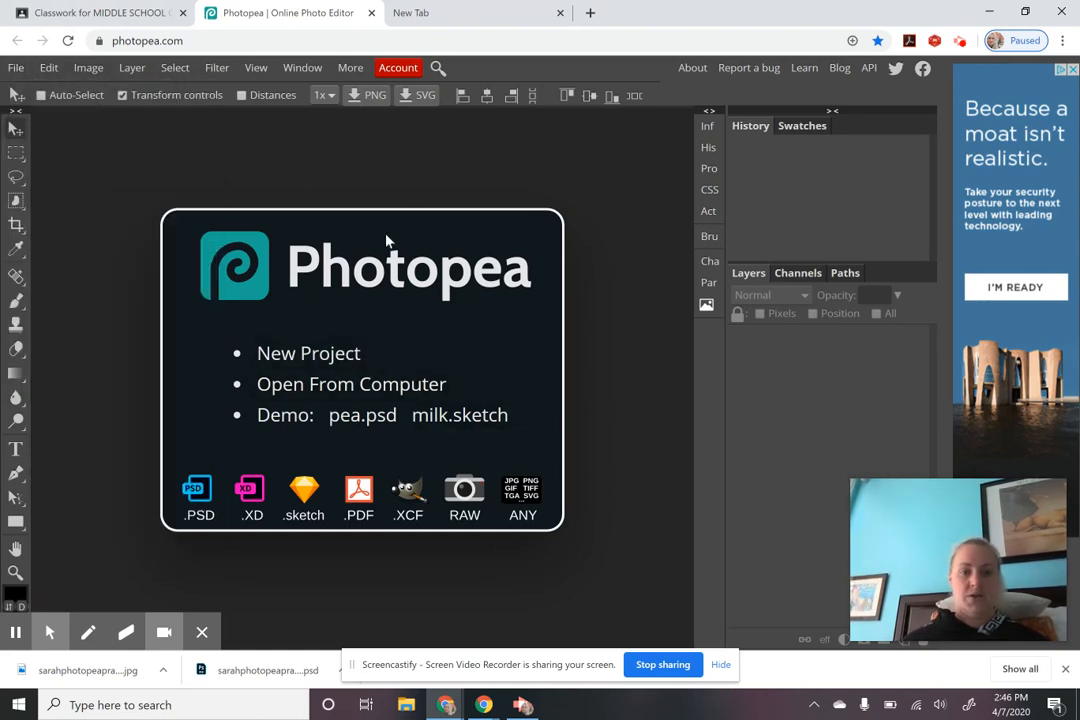
click(337, 361)
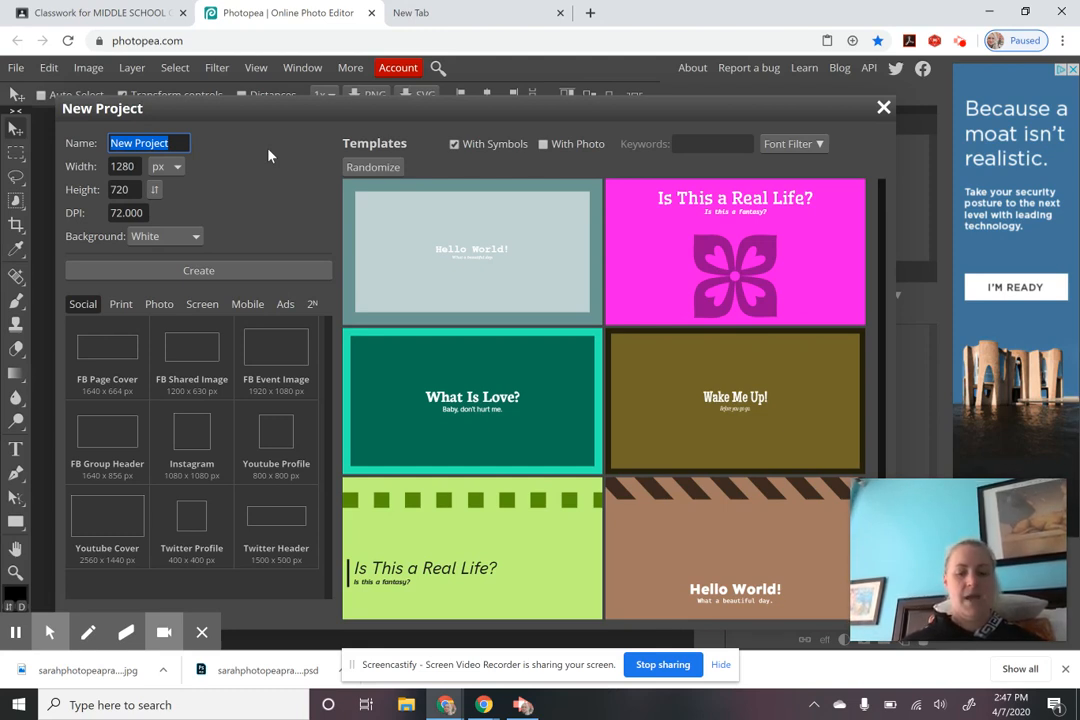
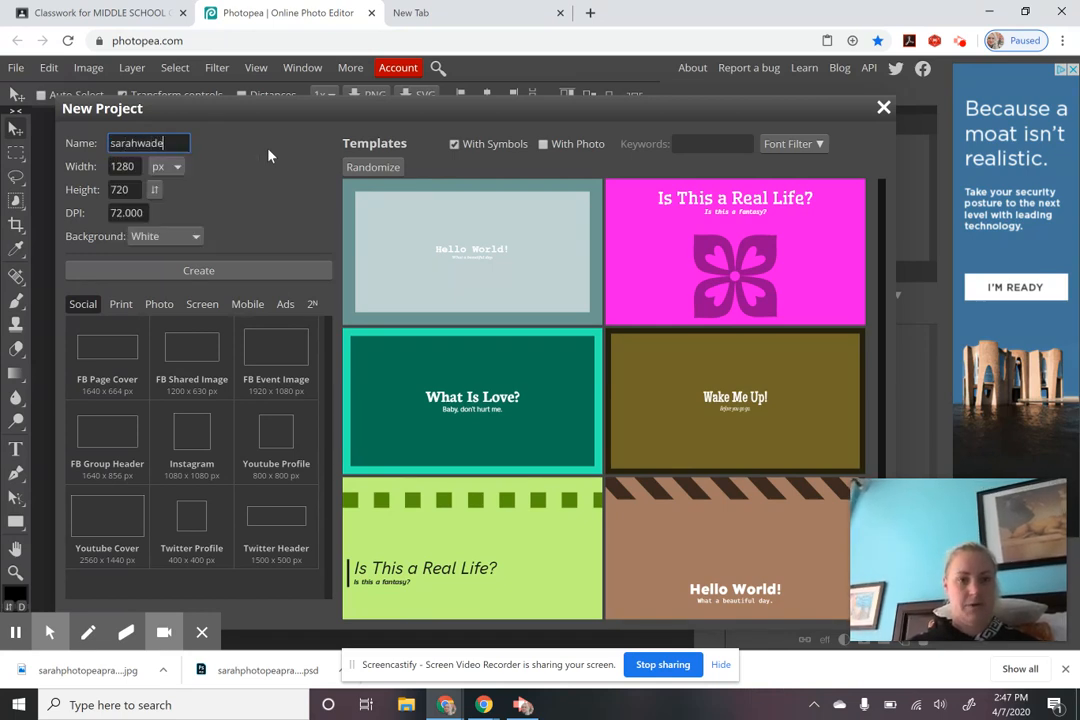
Step: Name the project with the student's name plus 'practice', keeping width units in px
text(pract)
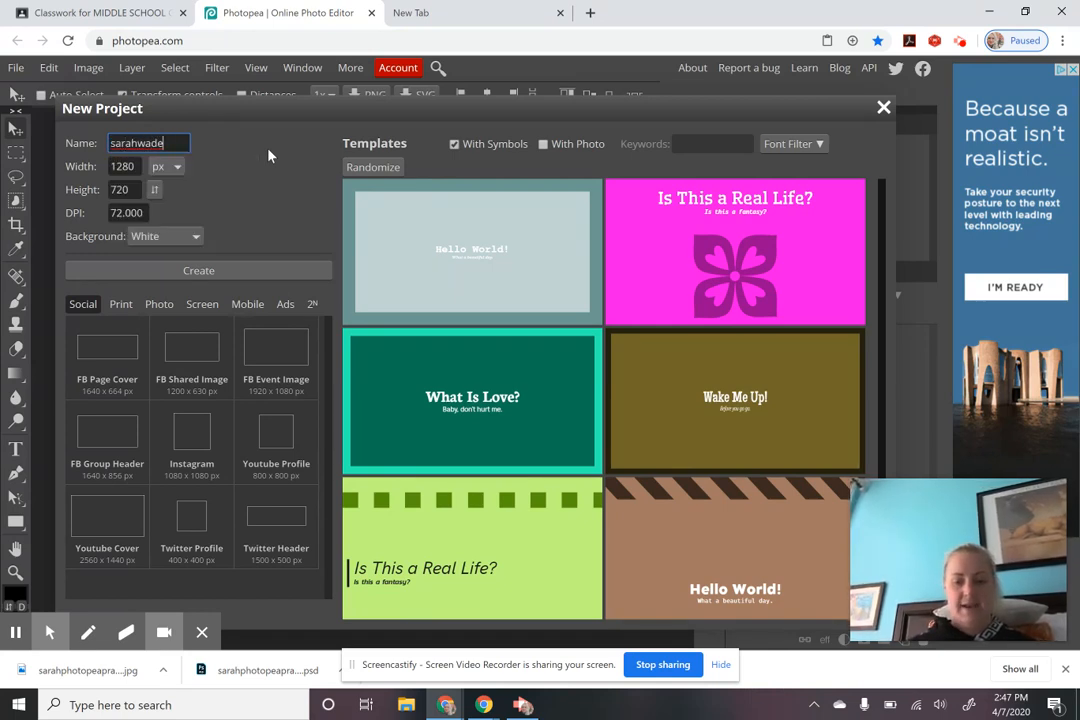
text(ice)
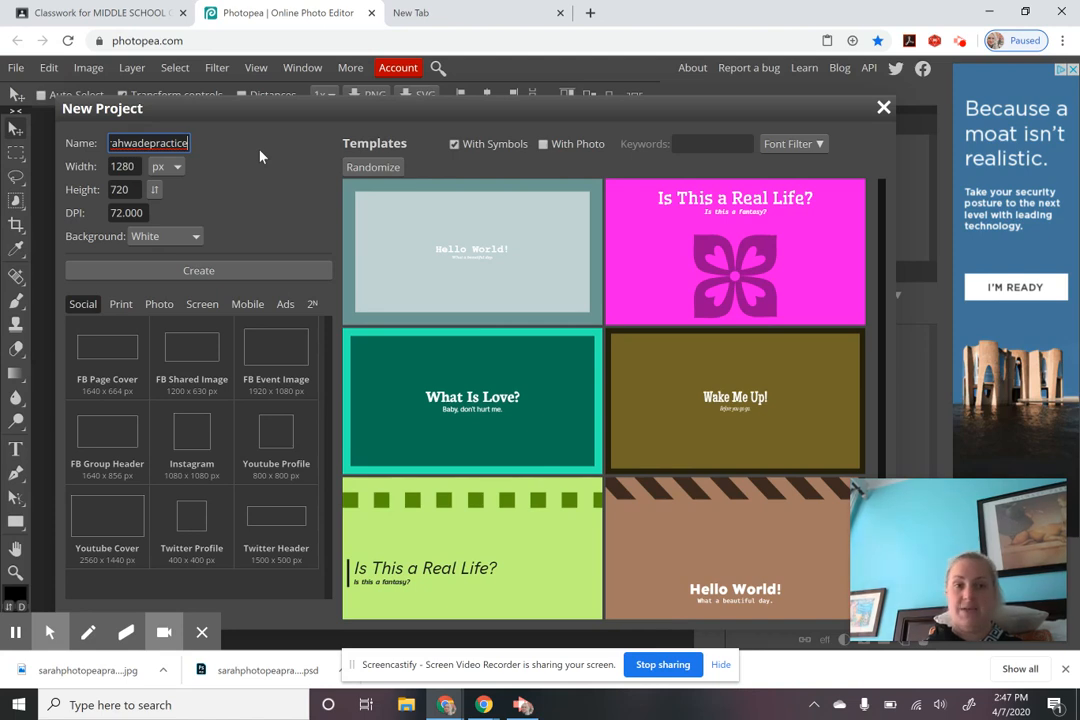
click(259, 156)
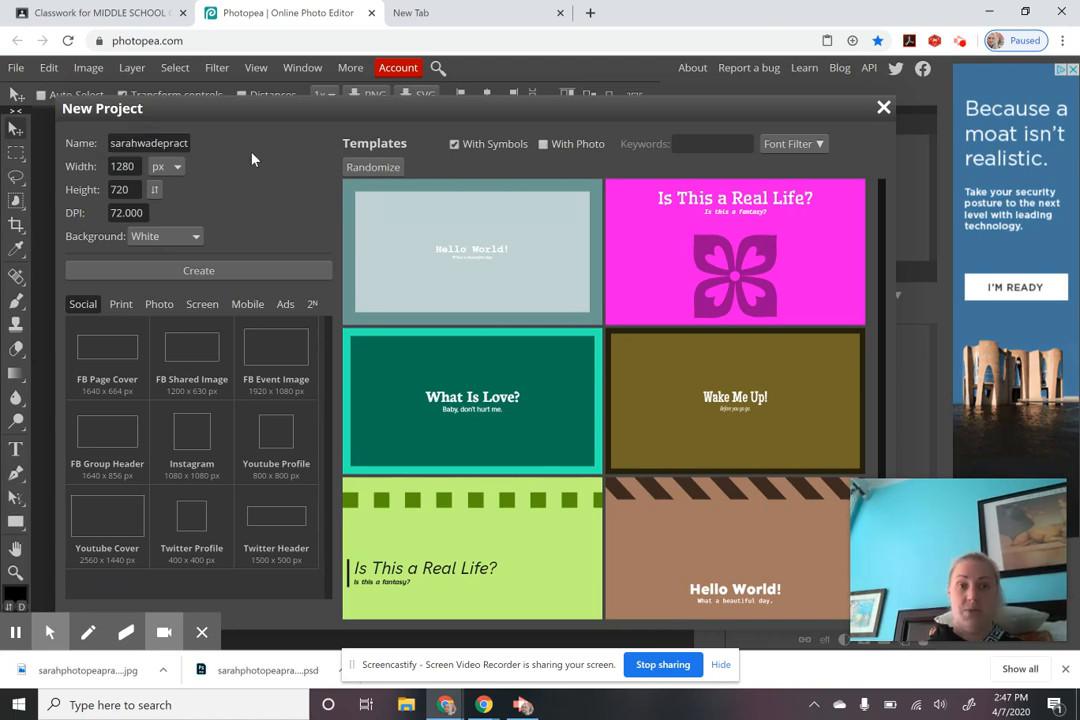
click(178, 168)
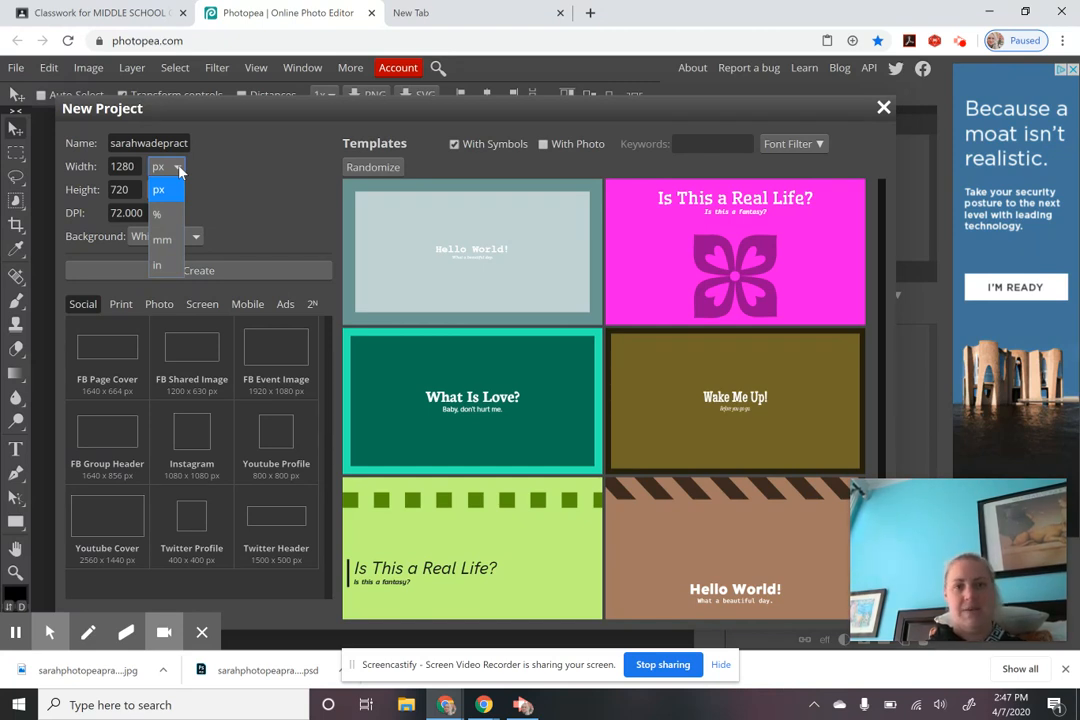
click(160, 189)
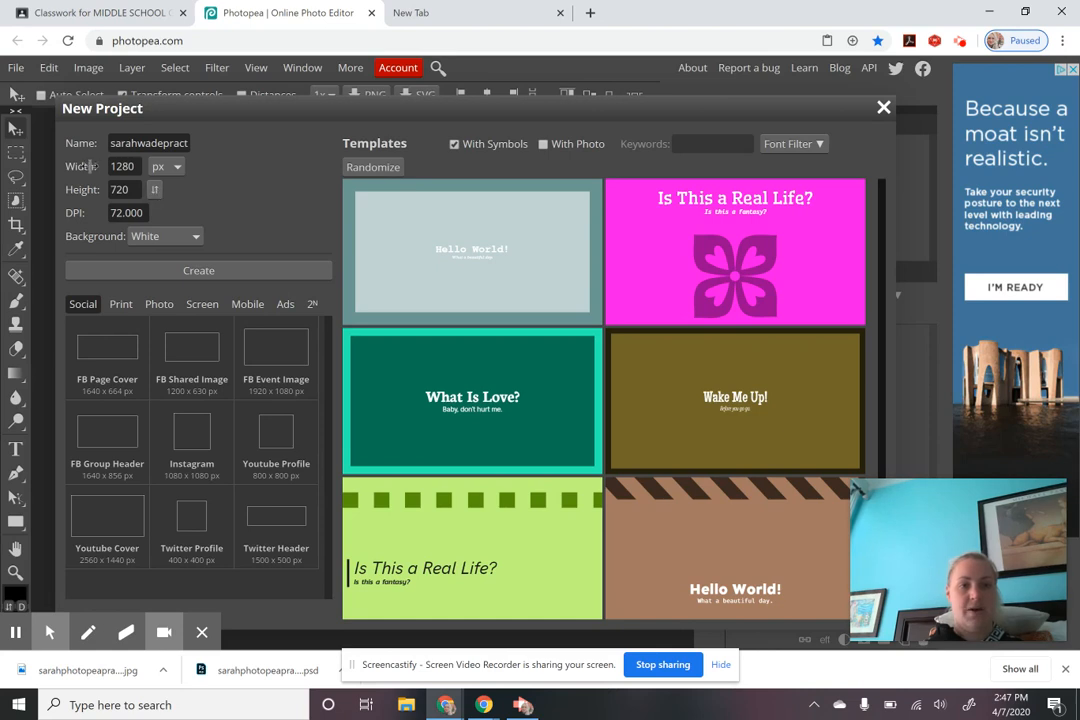
Step: Choose the Photo preset 5x7 in, giving a 5.00 × 7.00 in canvas at 300 DPI
click(155, 190)
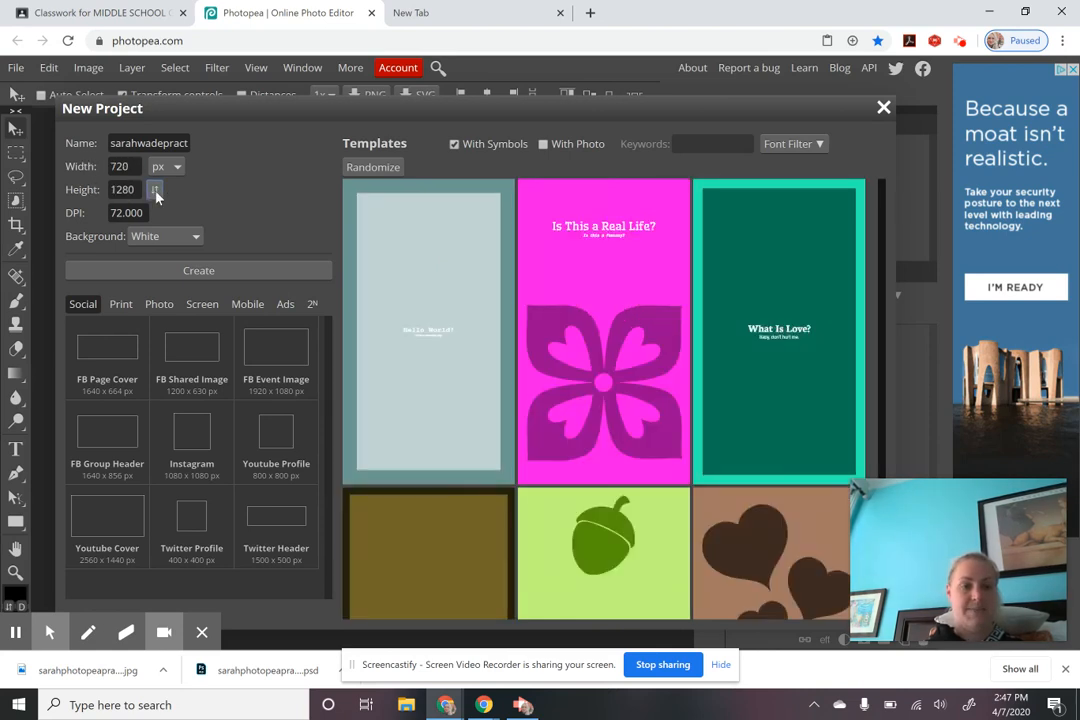
click(155, 191)
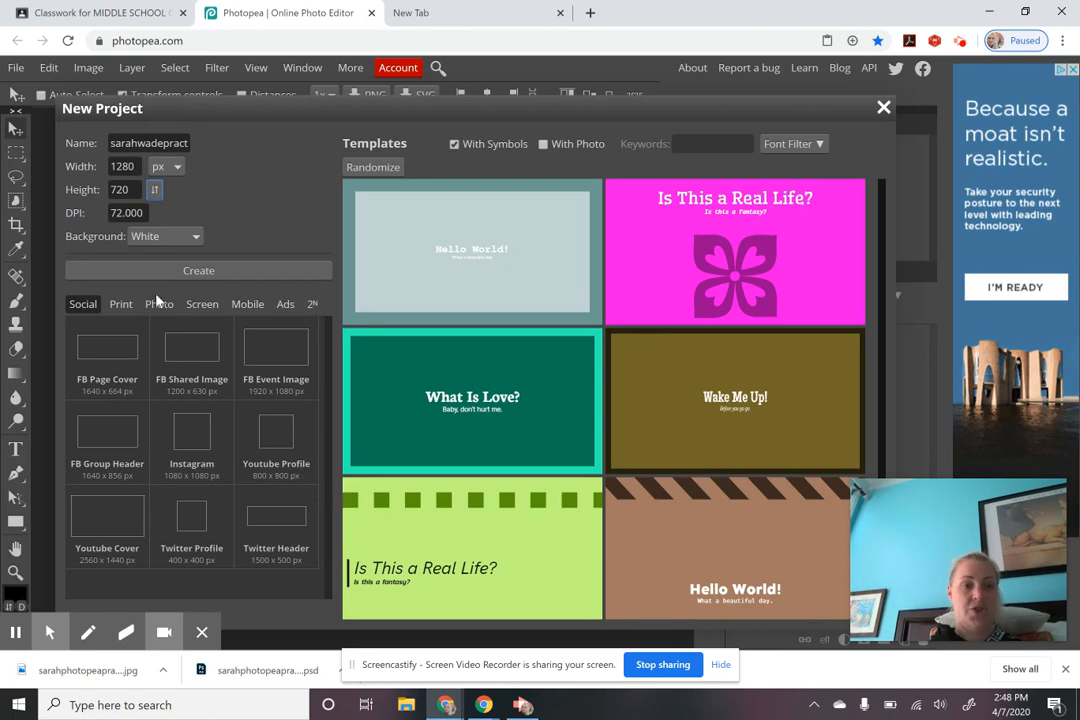
click(120, 304)
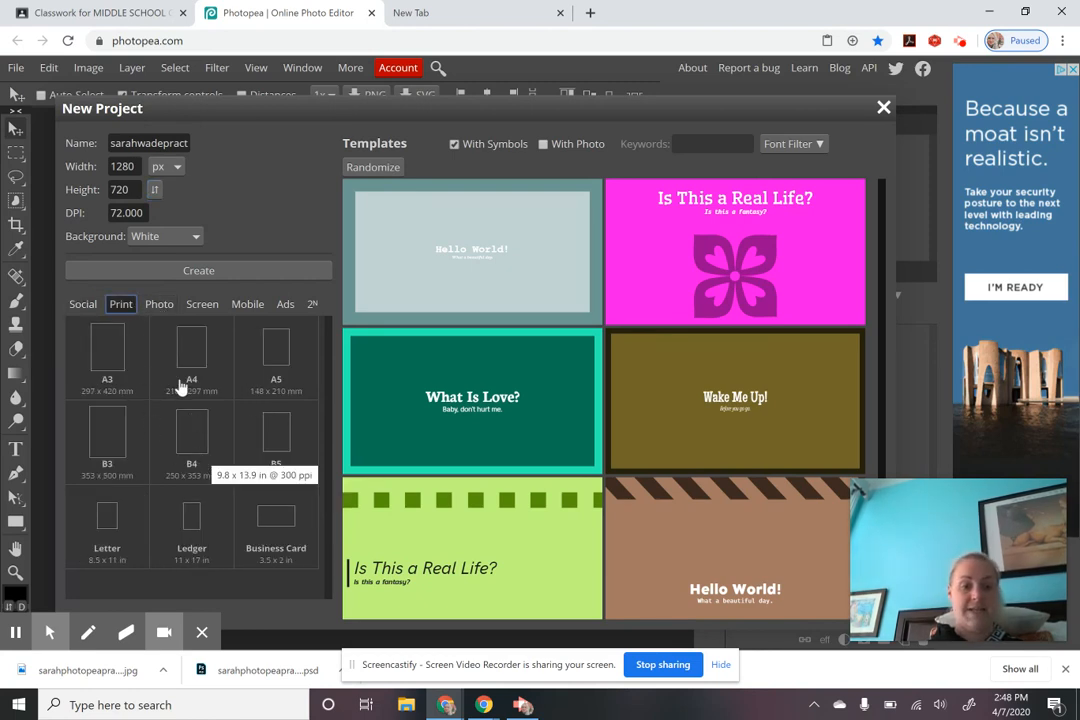
click(162, 305)
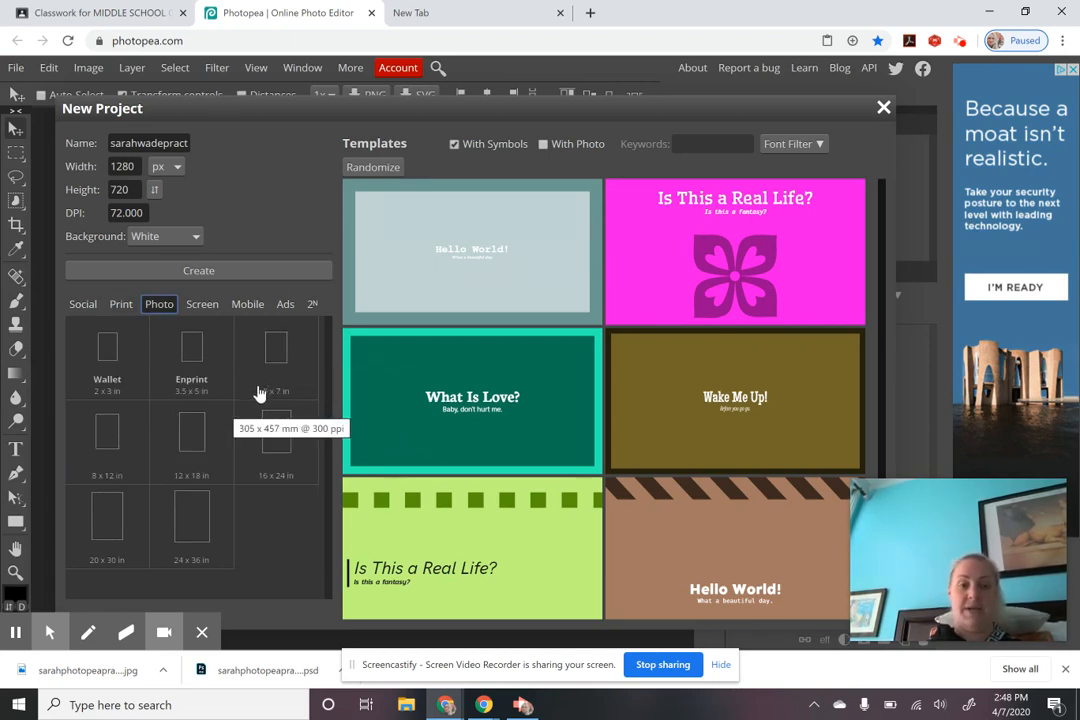
click(280, 366)
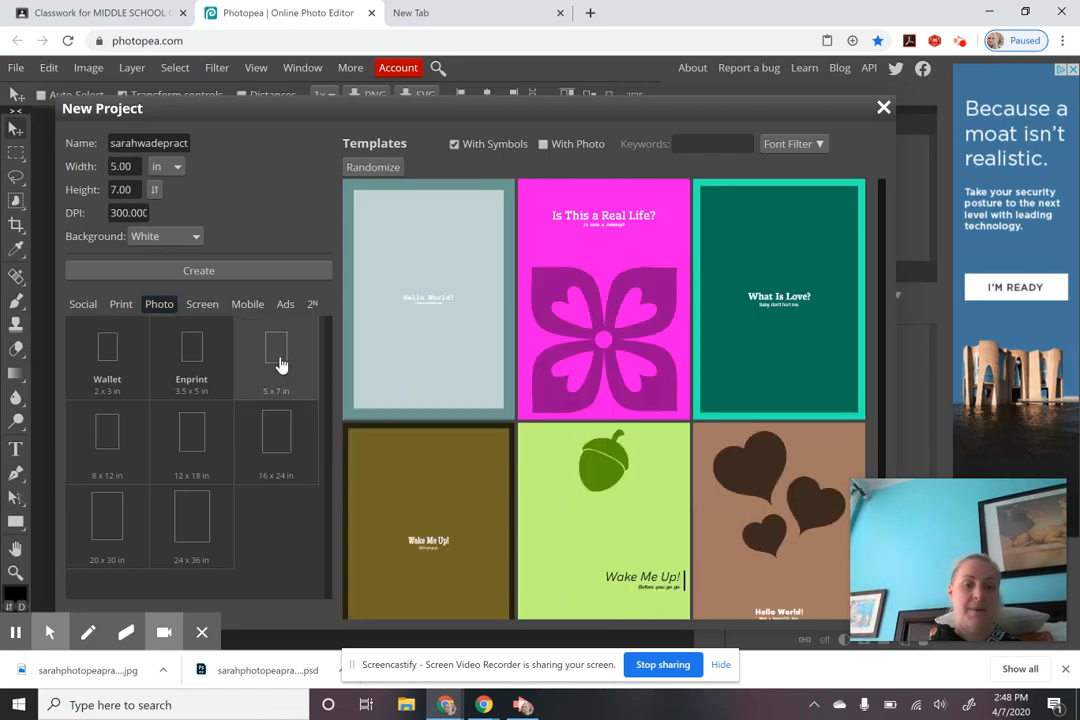
Step: Create the blank white 5 × 7 in document and select the Brush Tool
click(220, 273)
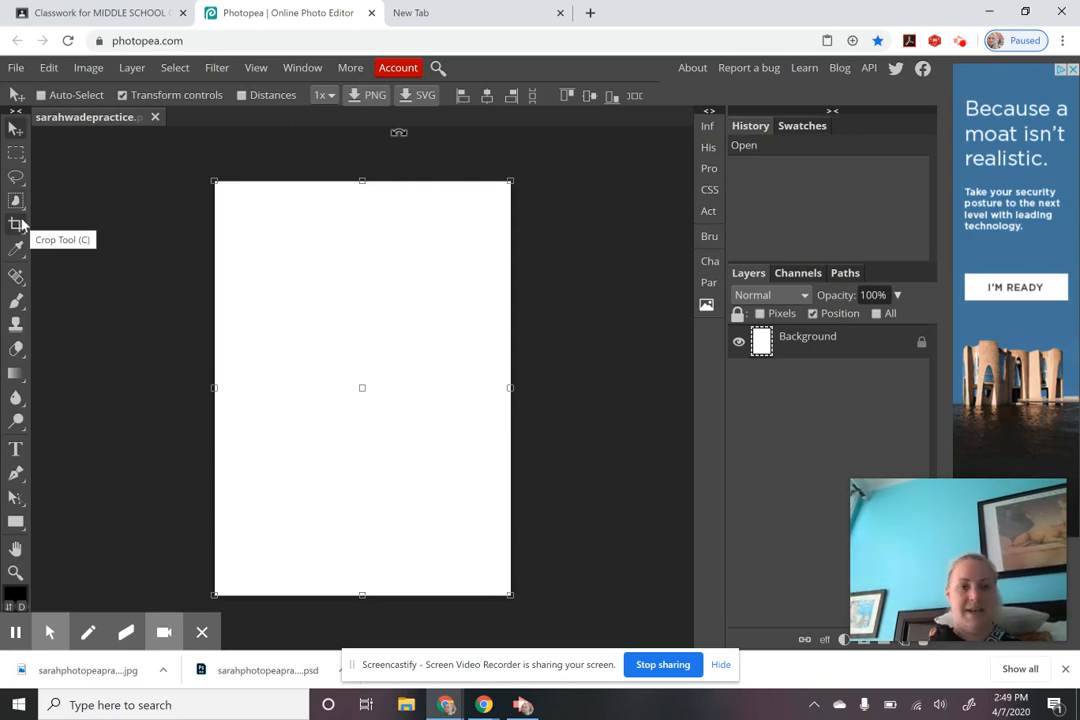
click(25, 301)
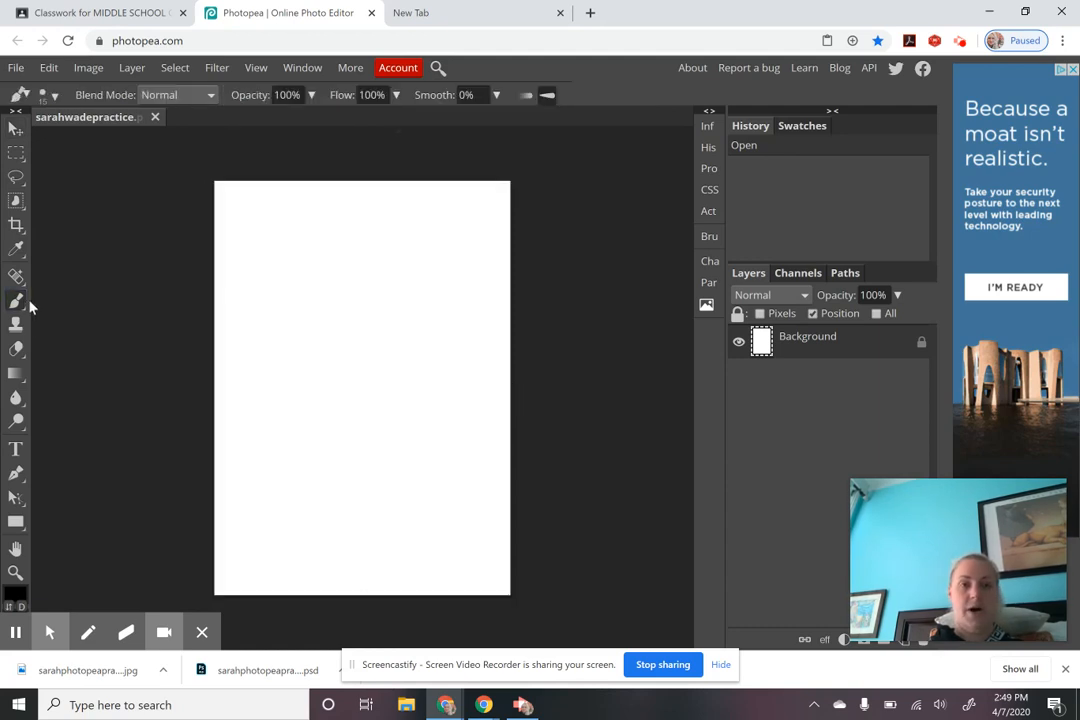
Step: Brush a freehand smiley face with its round outline, two eyes and a smile
mouse_move(347, 308)
mouse_down()
mouse_move(315, 299)
mouse_move(302, 310)
mouse_move(302, 368)
mouse_move(354, 401)
mouse_move(376, 369)
mouse_move(361, 310)
mouse_up()
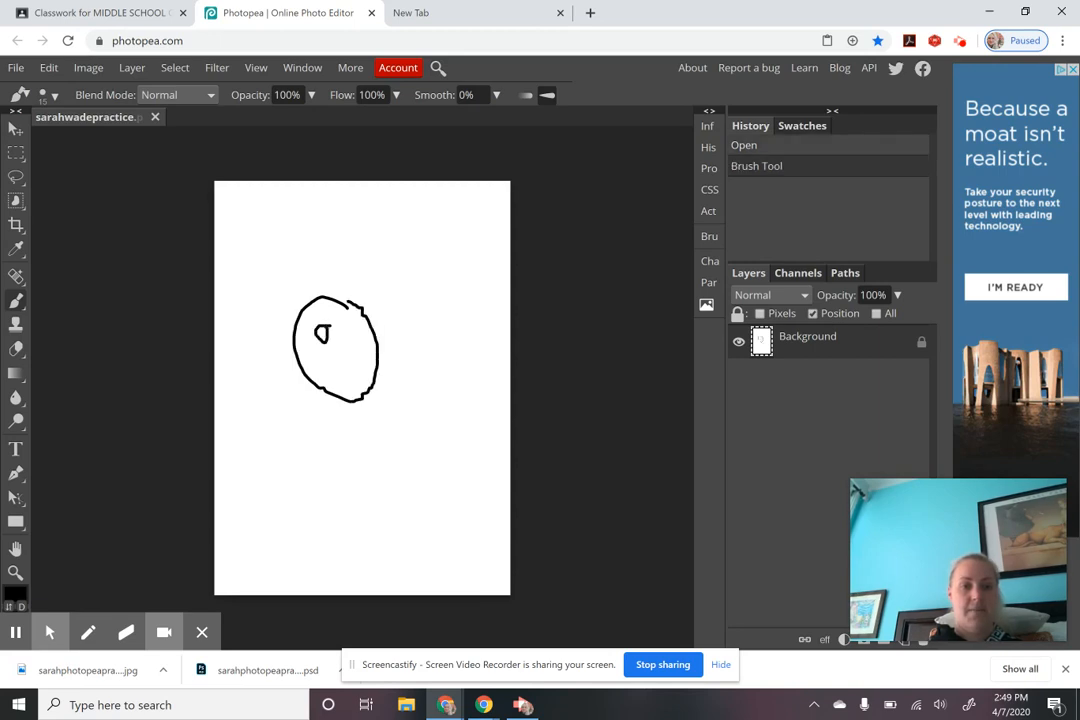
drag(356, 339, 352, 356)
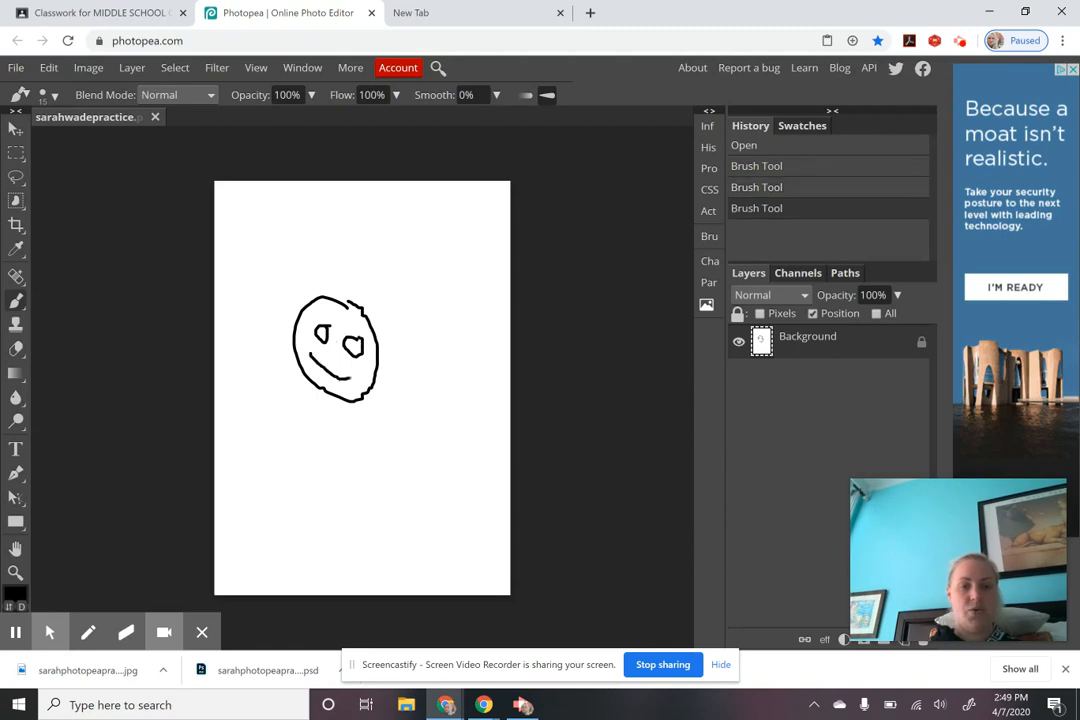
drag(295, 316, 301, 320)
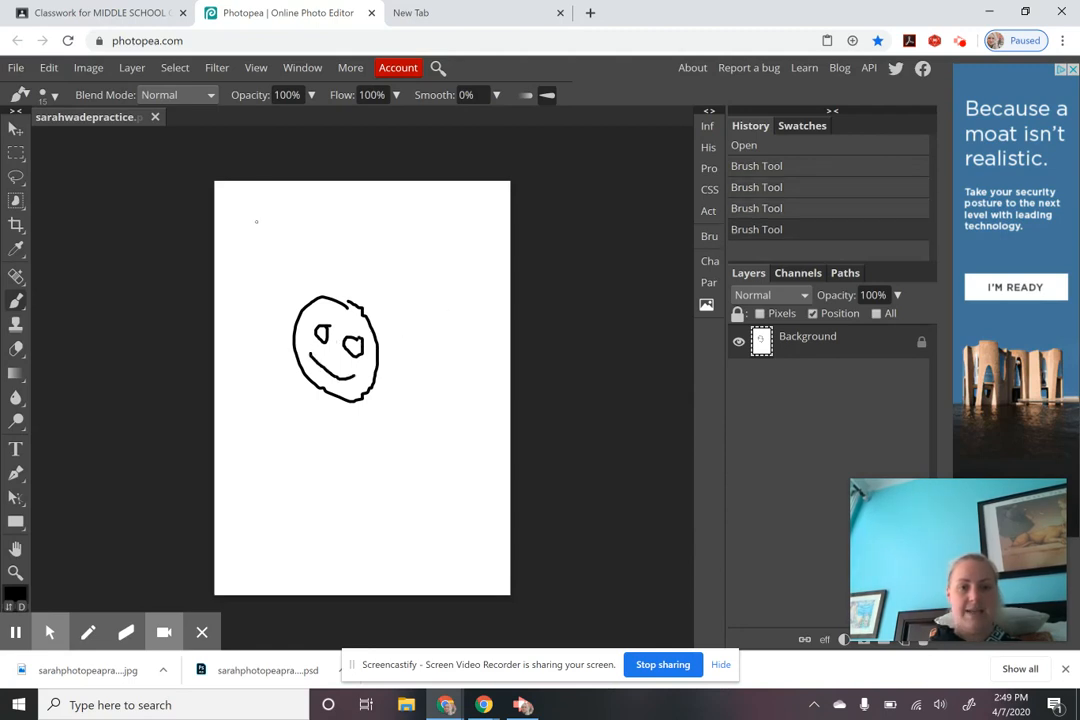
Step: Handwrite the word 'Hello' above the smiley face
drag(256, 221, 270, 278)
drag(276, 226, 288, 282)
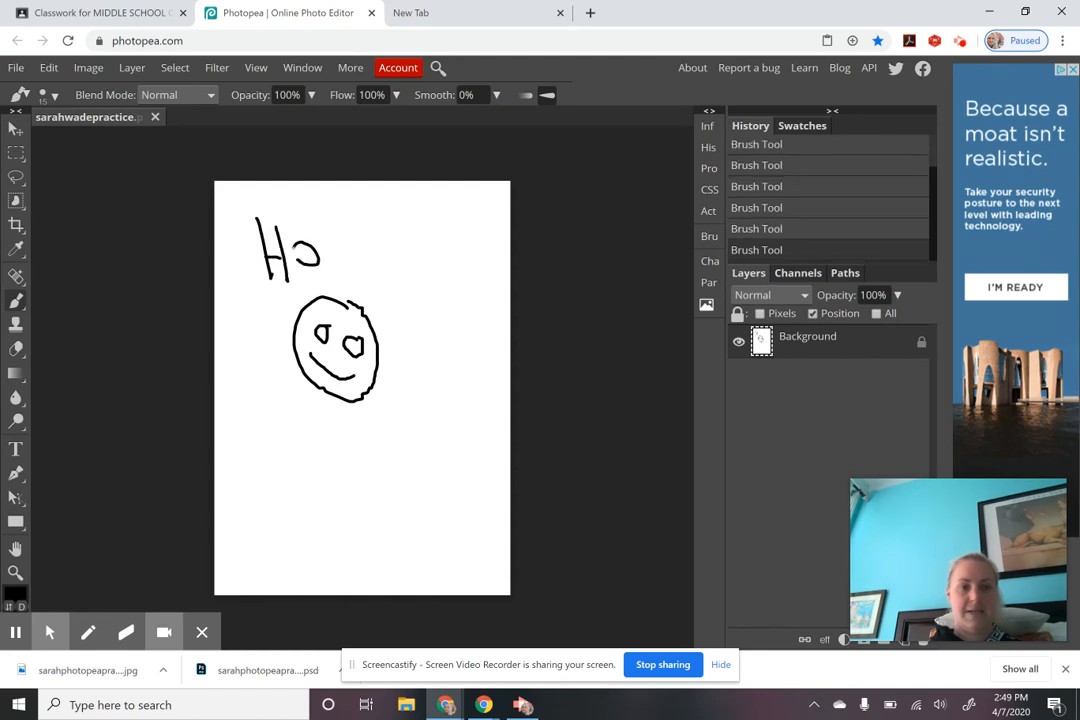
drag(300, 262, 318, 278)
drag(343, 210, 358, 290)
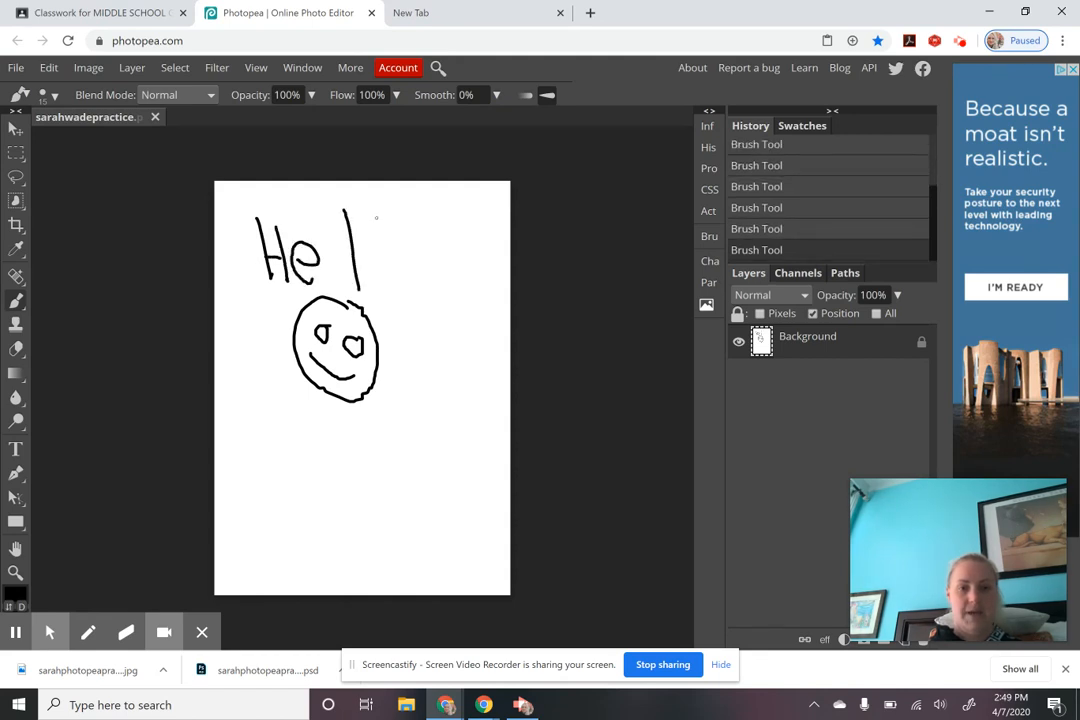
mouse_move(376, 214)
mouse_down()
mouse_move(396, 302)
mouse_move(434, 268)
mouse_up()
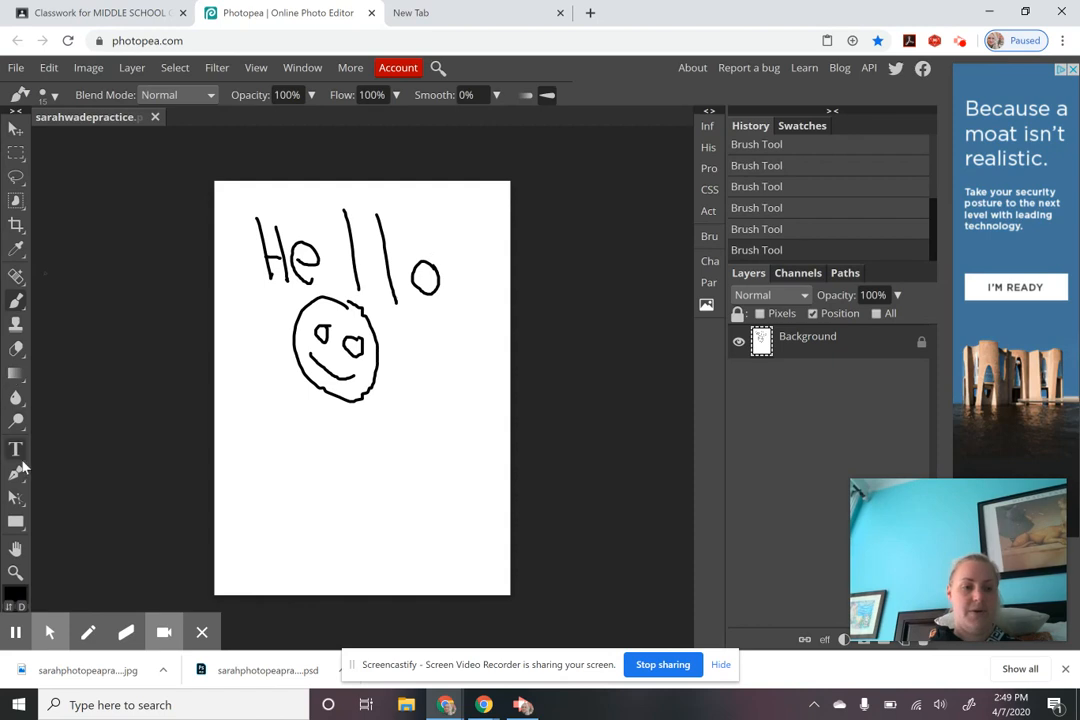
Step: Draw two cyan-filled rectangles, one below-left and one right of the face
click(20, 521)
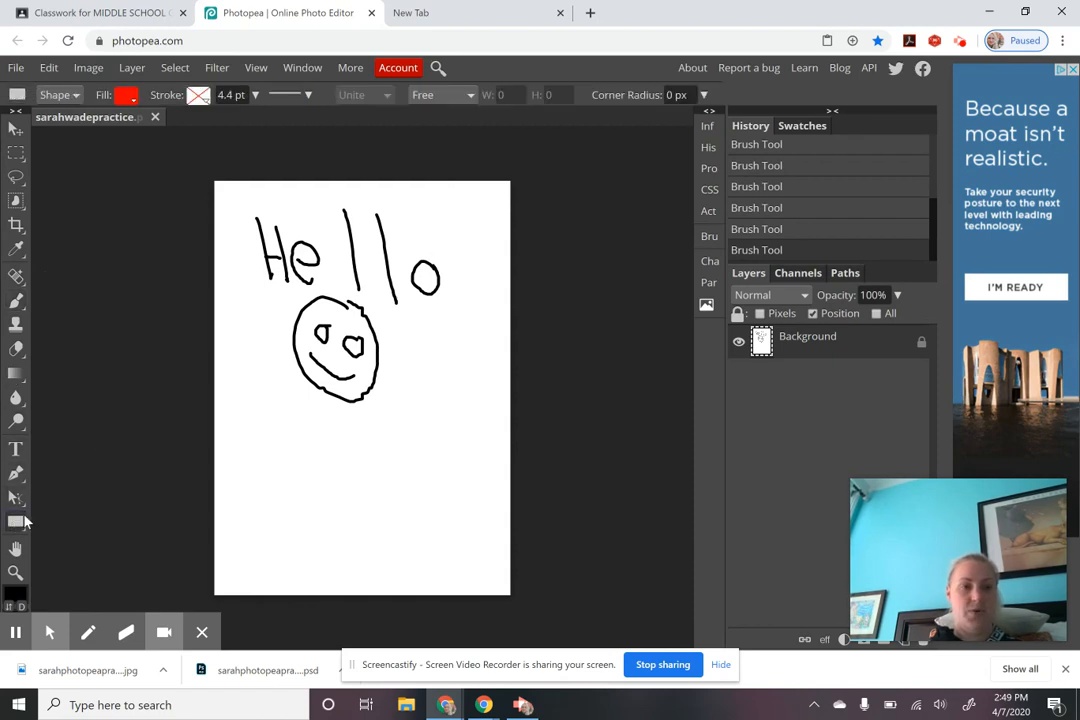
click(124, 97)
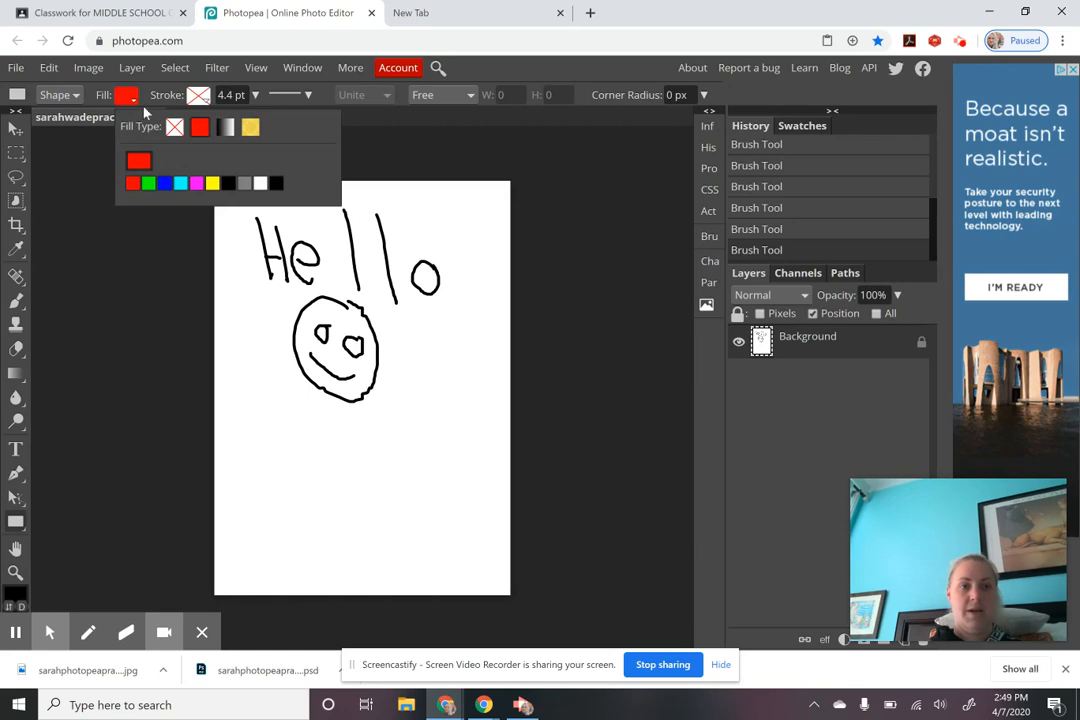
click(180, 184)
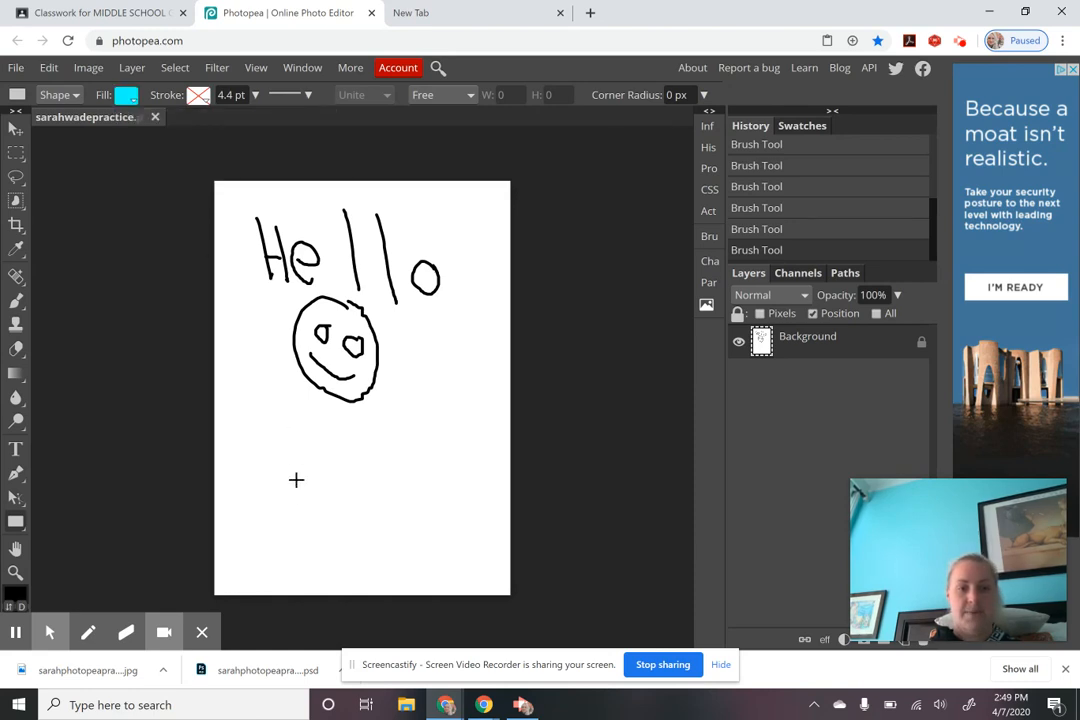
drag(241, 396, 327, 479)
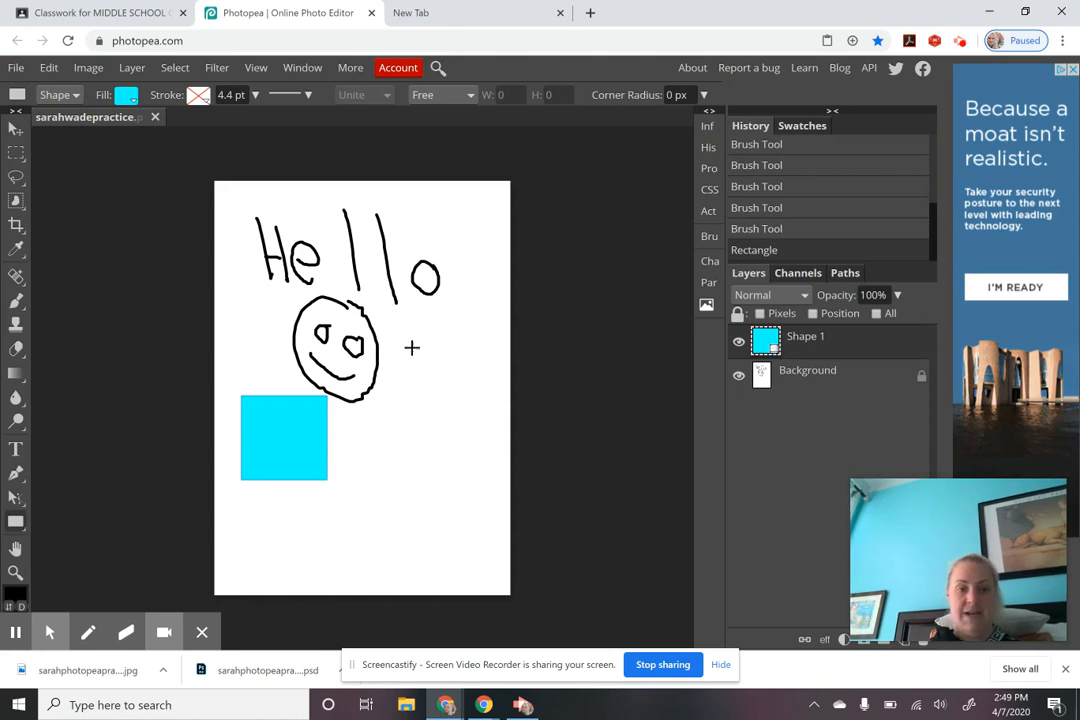
drag(411, 346, 488, 439)
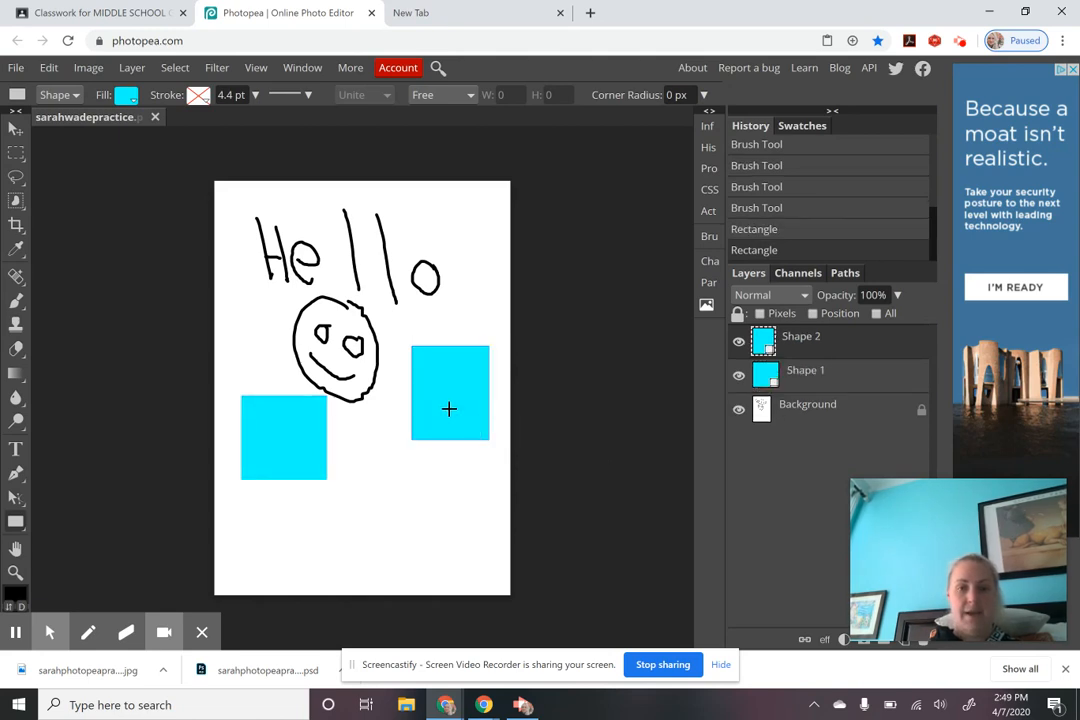
Step: Add an empty new layer, then move the right rectangle, Shape 2, lower on the page
click(907, 648)
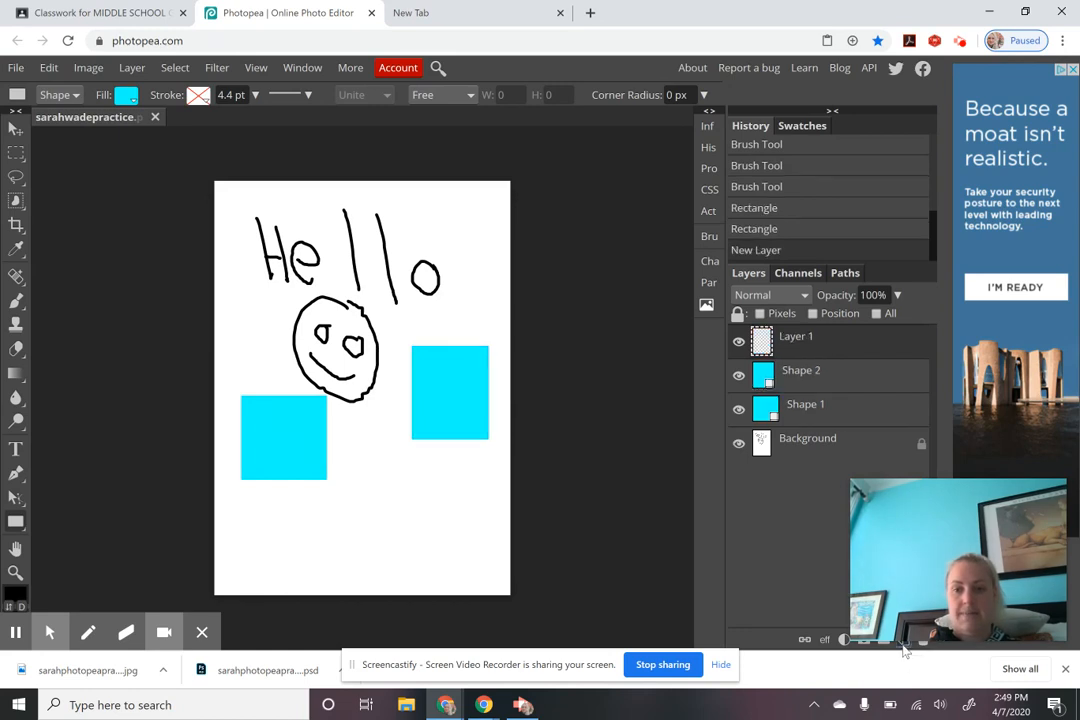
click(13, 136)
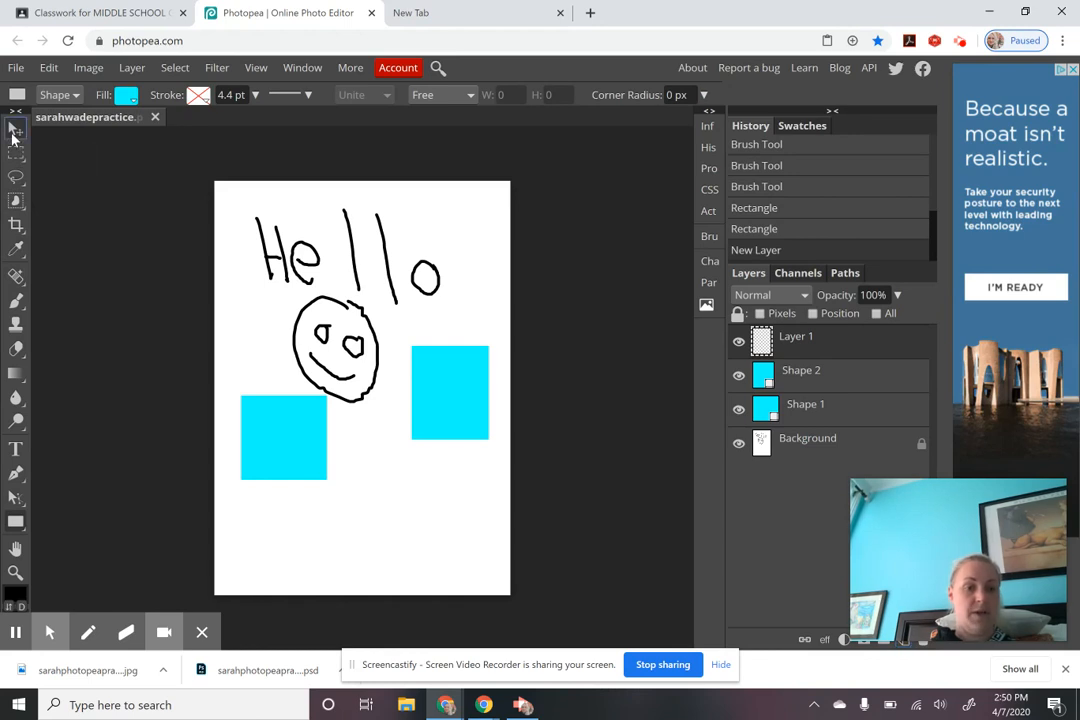
click(858, 382)
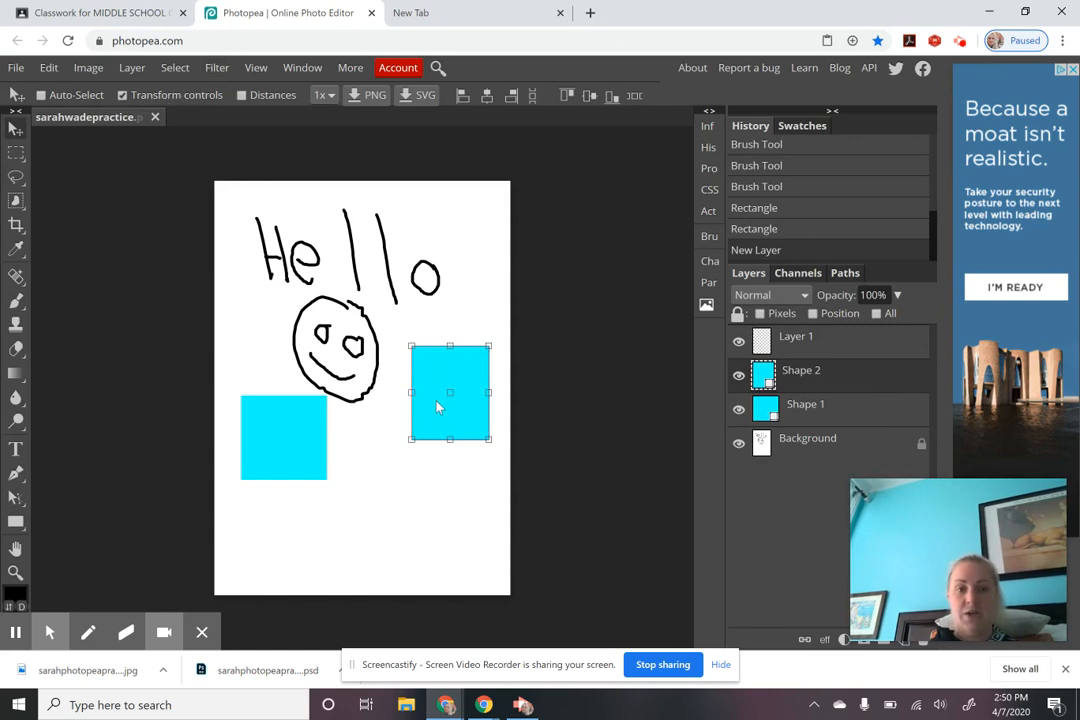
drag(437, 390, 418, 474)
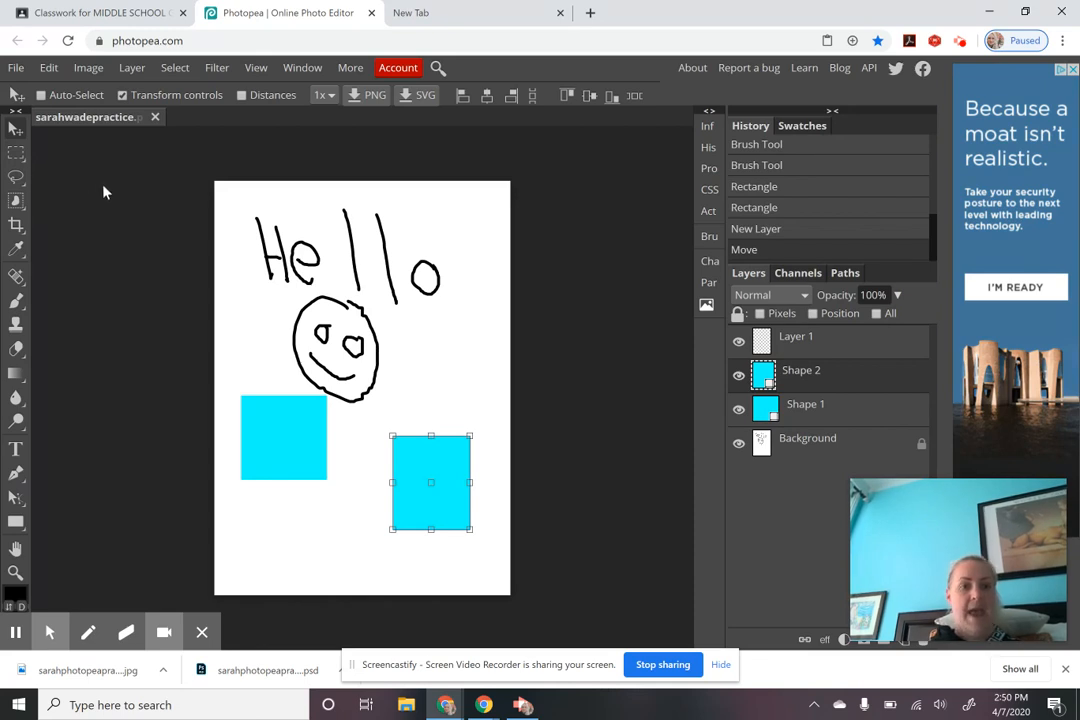
Step: Save the drawing as a PSD file from the File menu
click(17, 68)
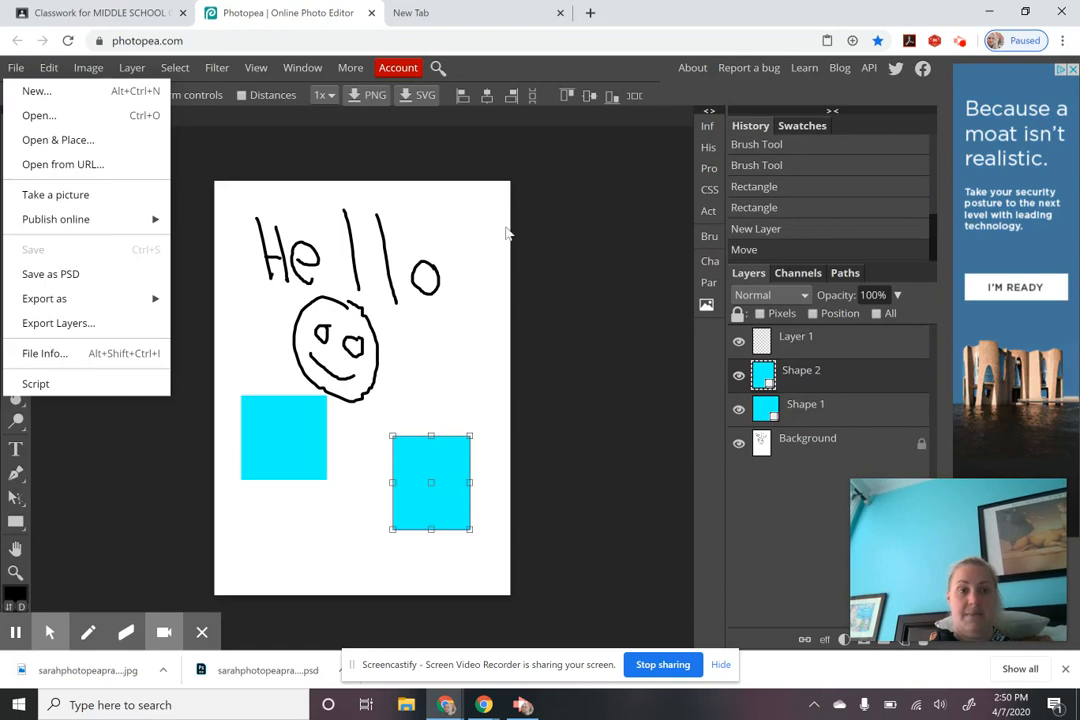
click(73, 275)
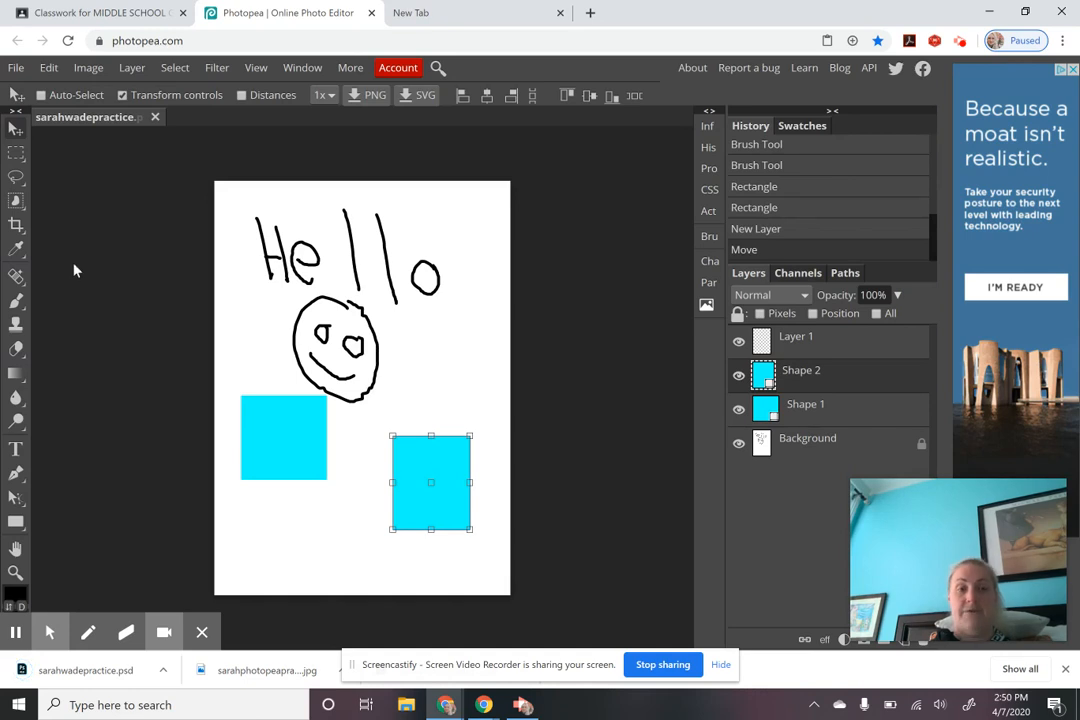
Step: Export the drawing as a JPG at 1500 × 2100 px and 70% quality
click(16, 67)
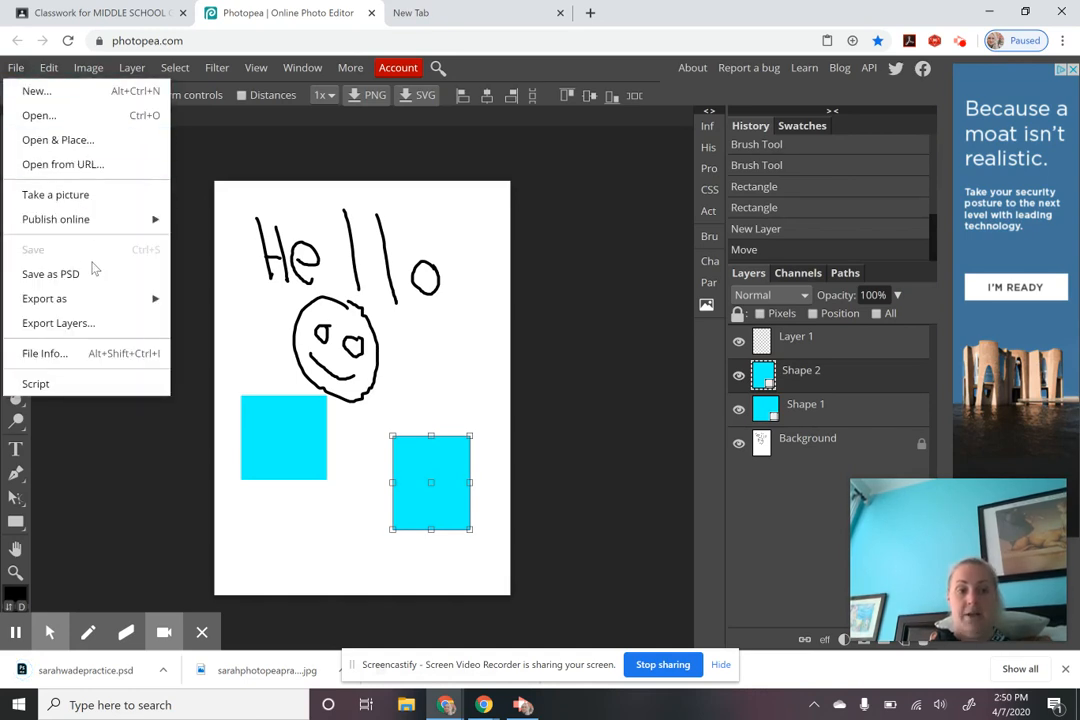
mouse_move(88, 295)
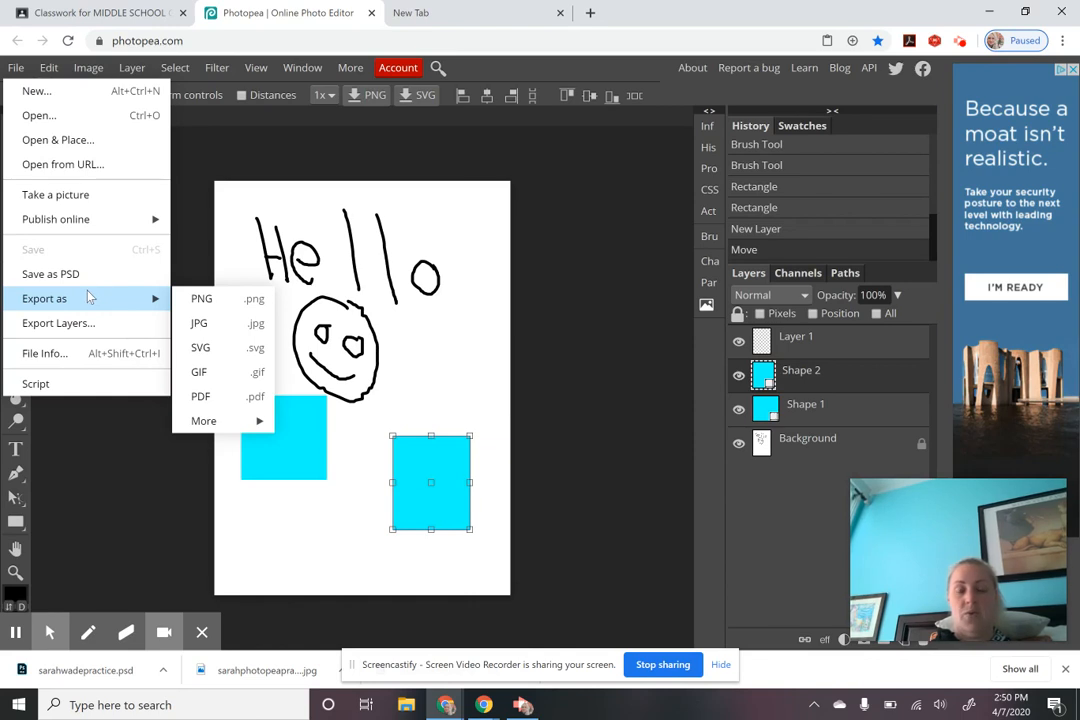
click(202, 323)
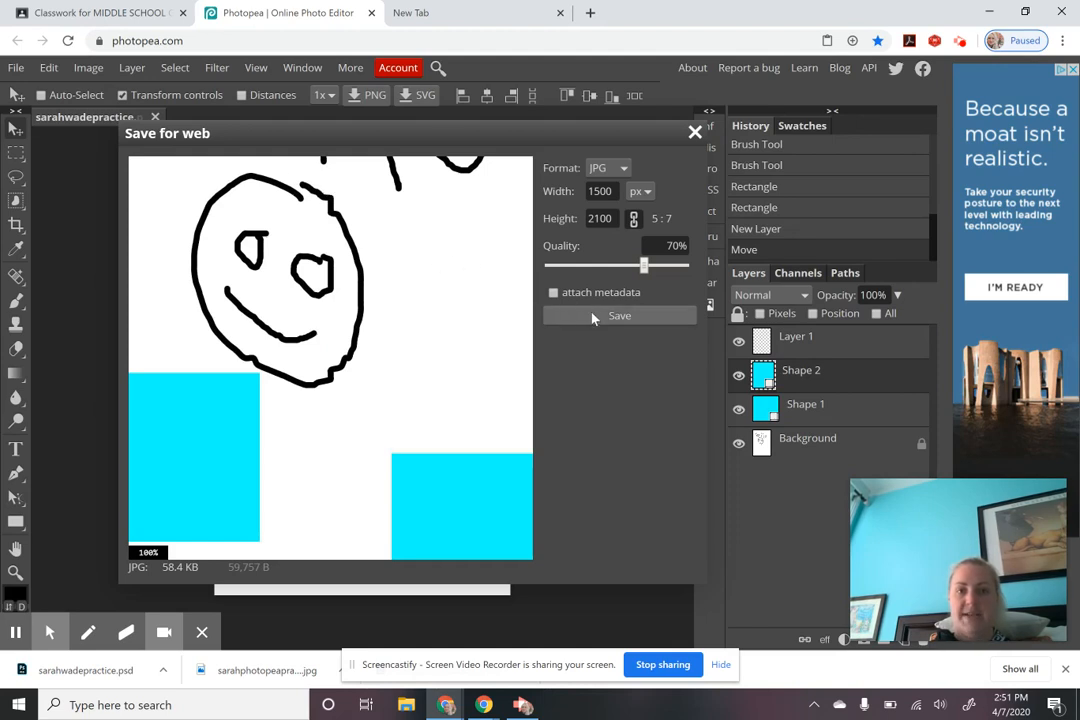
click(630, 322)
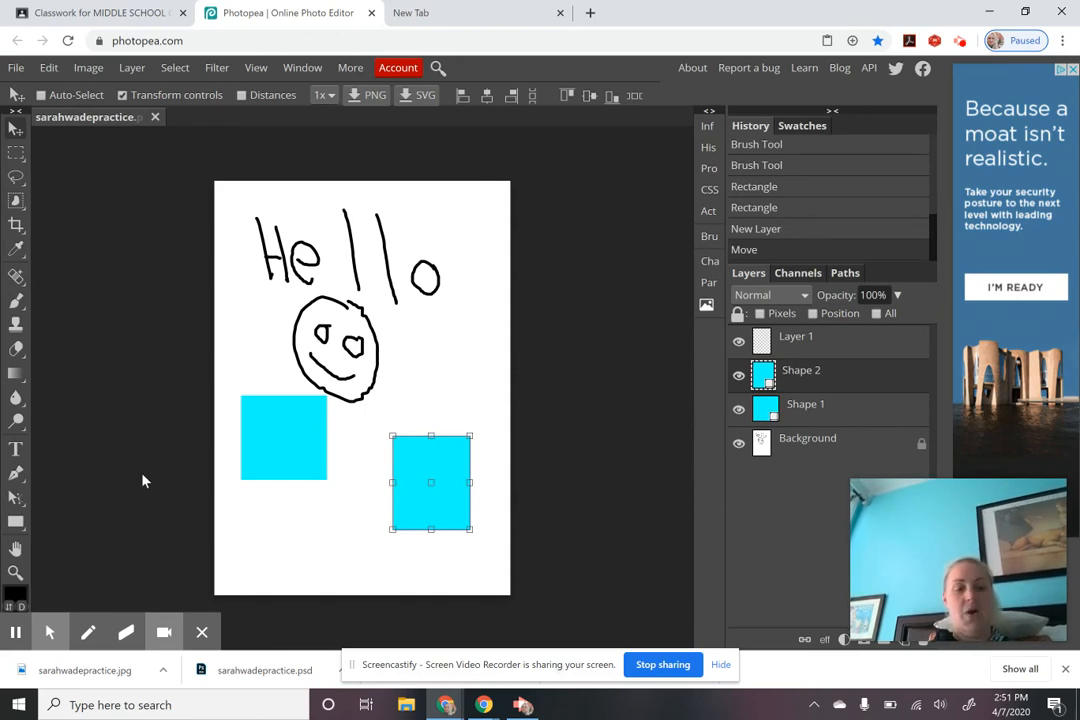
Step: Return to the MIDDLE SCHOOL Classwork page showing the draft 'Photopea Practice' assignment
click(132, 14)
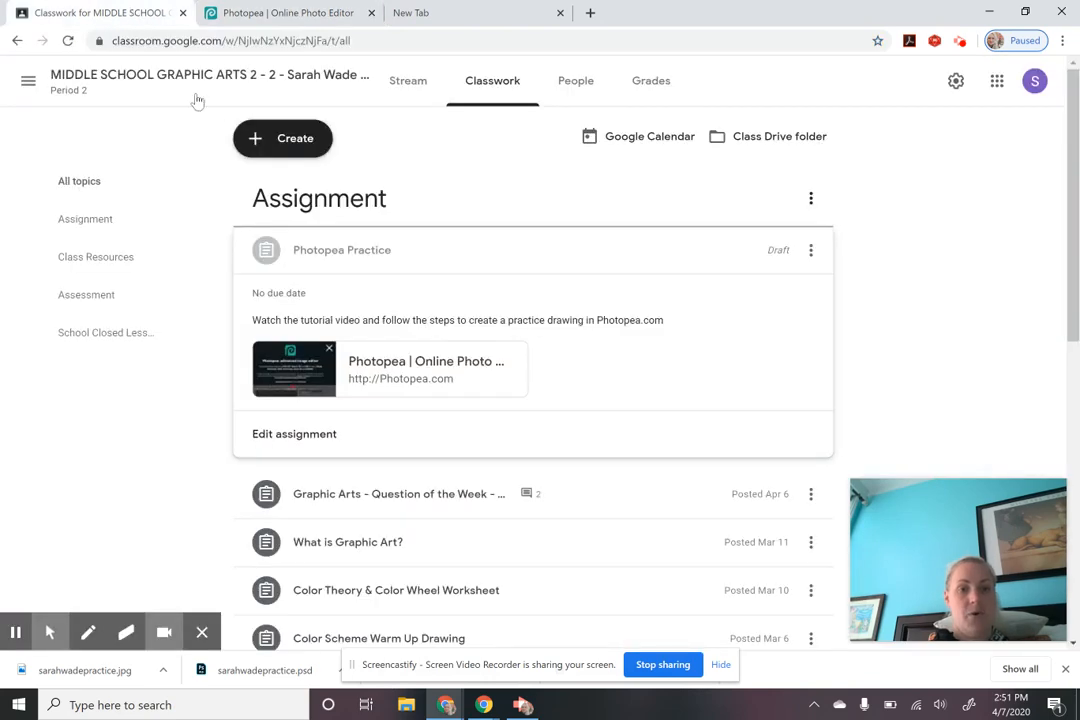